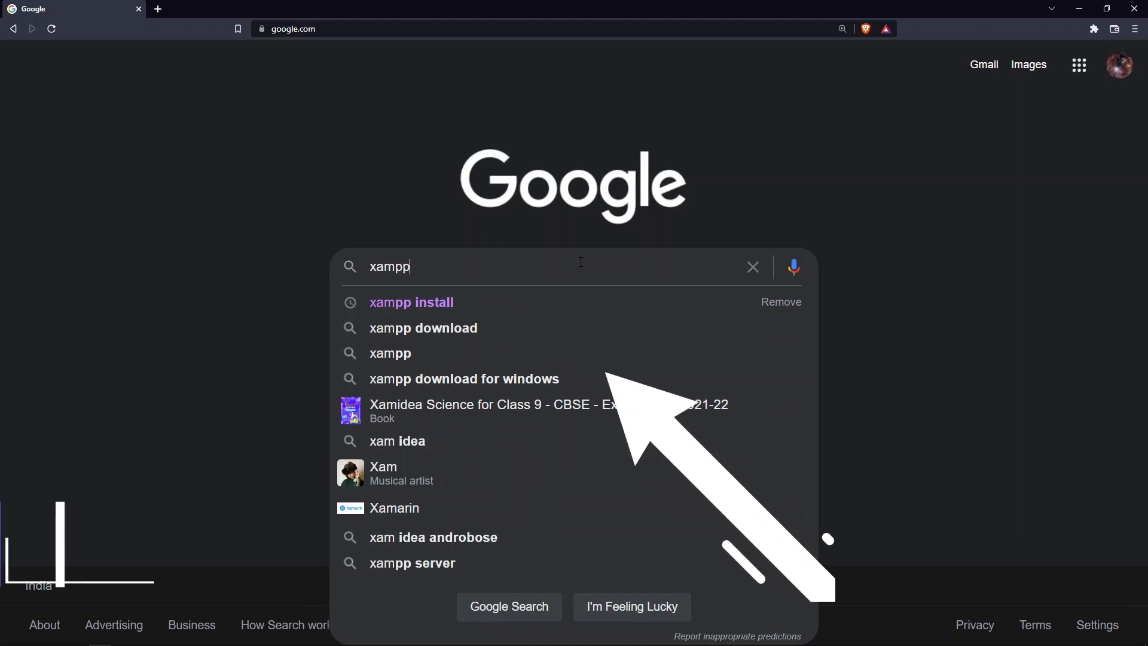
Search Google for "xampp install" and open the Apache Friends Download XAMPP page
type("all")
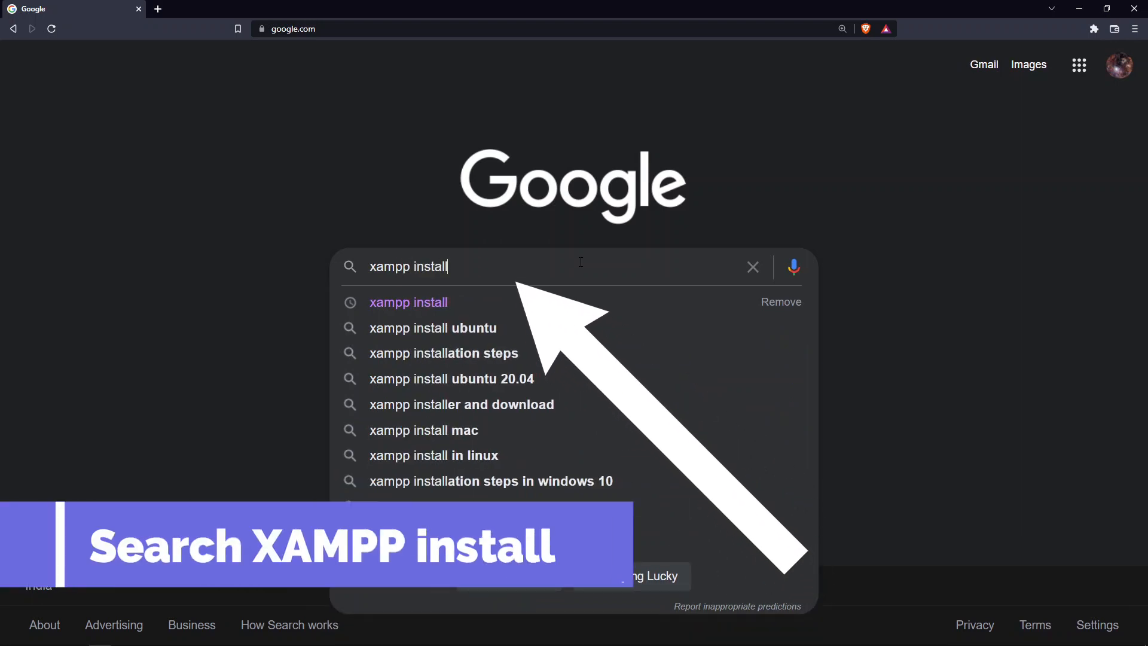
key("Return")
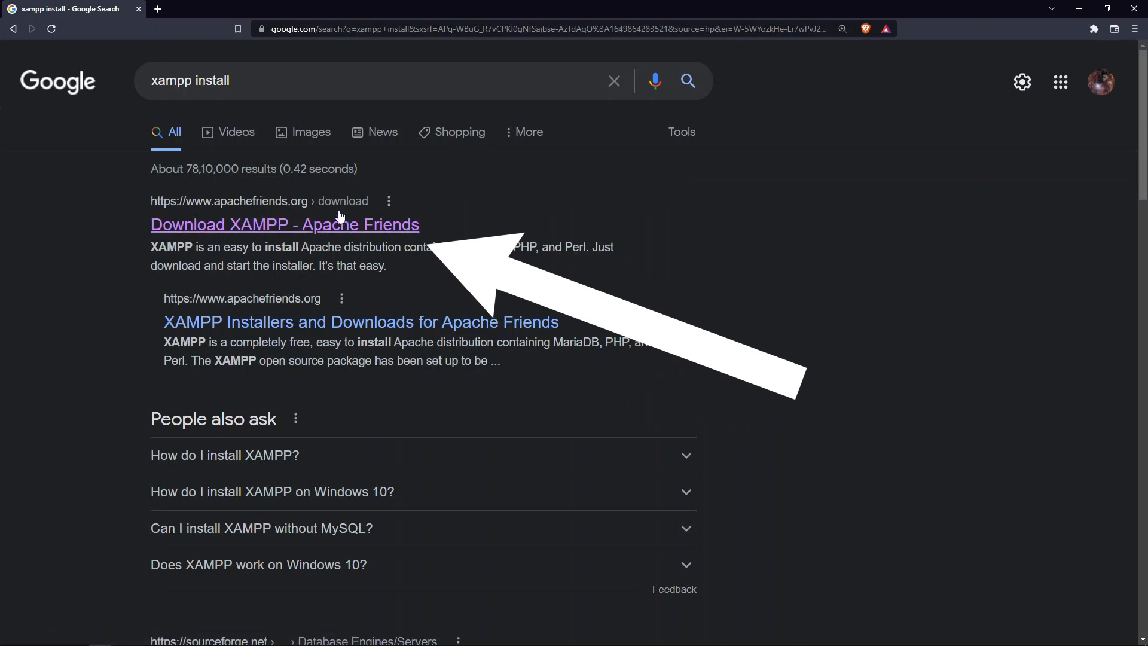
left_click(281, 229)
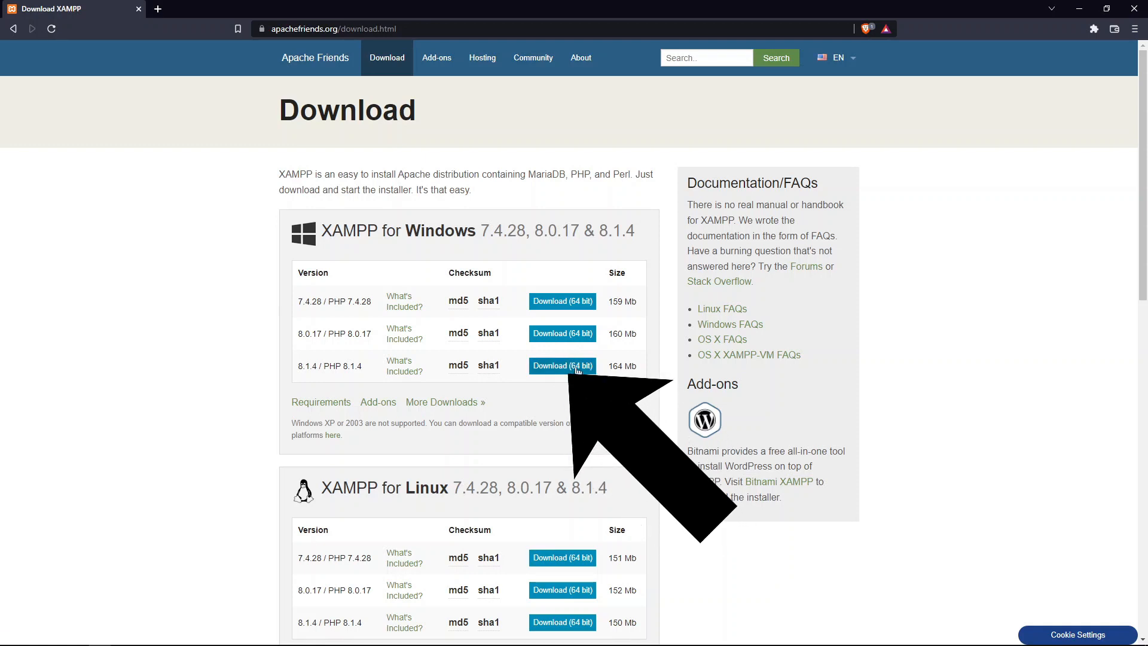
Download the 64-bit XAMPP 8.1.4 installer for Windows, saving it to the Downloads folder
left_click(577, 367)
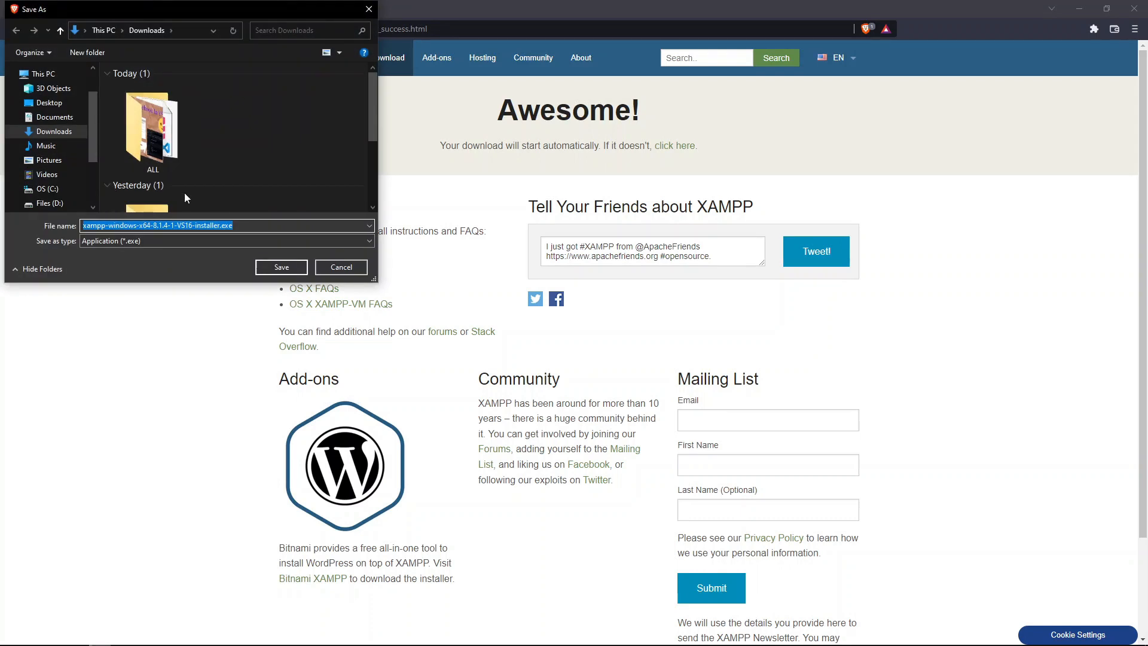
left_click(288, 272)
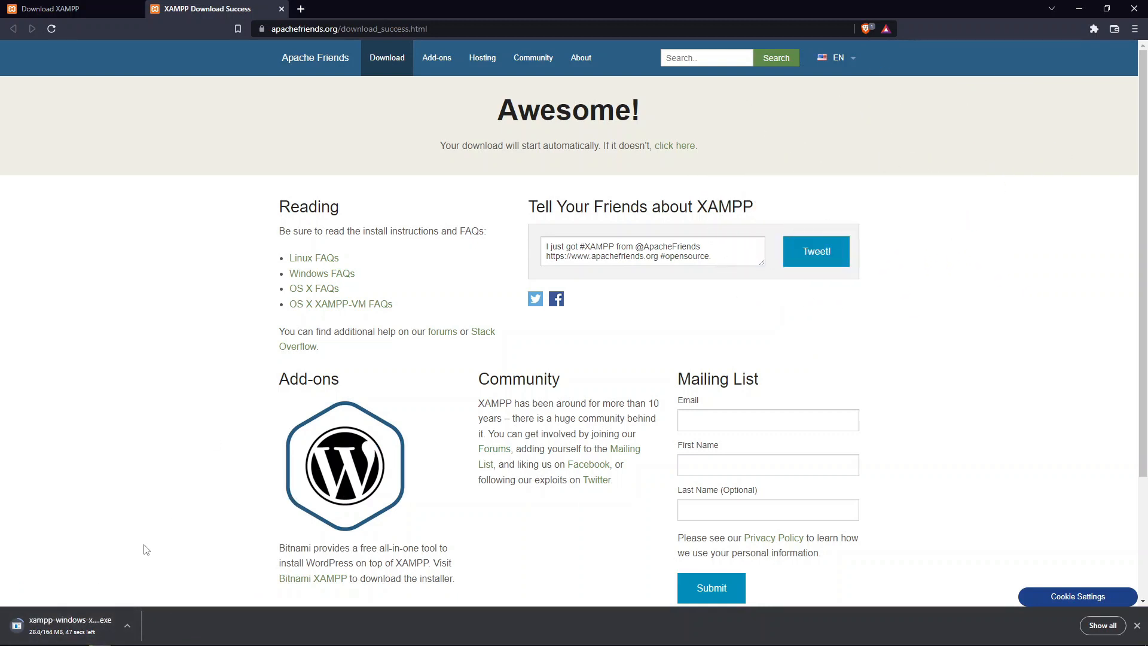
right_click(95, 625)
left_click(122, 616)
Run xampp-windows-x64-8.0.8-1-VS16-installer.exe from the Downloads folder and continue the installation despite the antivirus notice
left_click(52, 637)
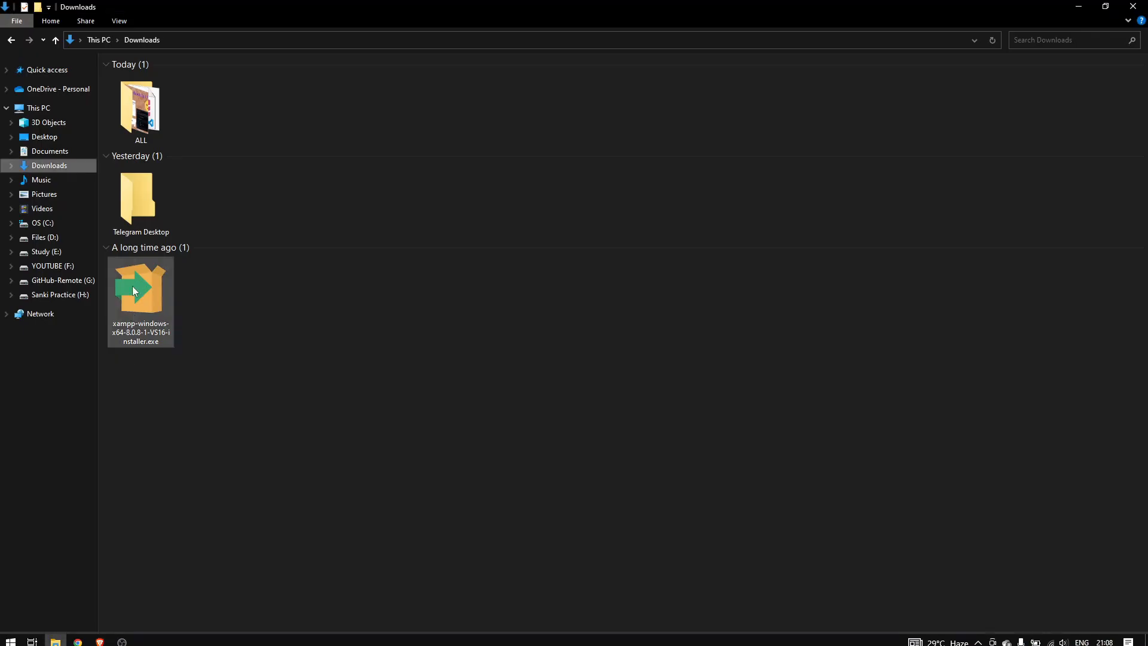
double_click(153, 309)
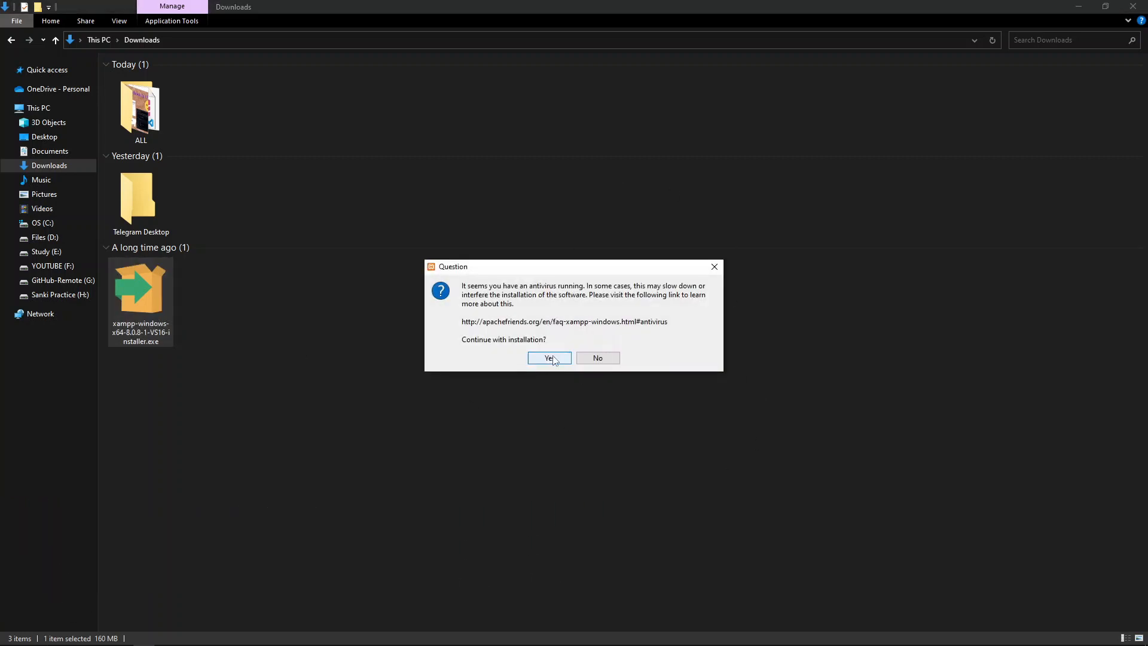
left_click(558, 359)
Install XAMPP with all default components into C:\xampp, closing the Bitnami page opened along the way
left_click(666, 447)
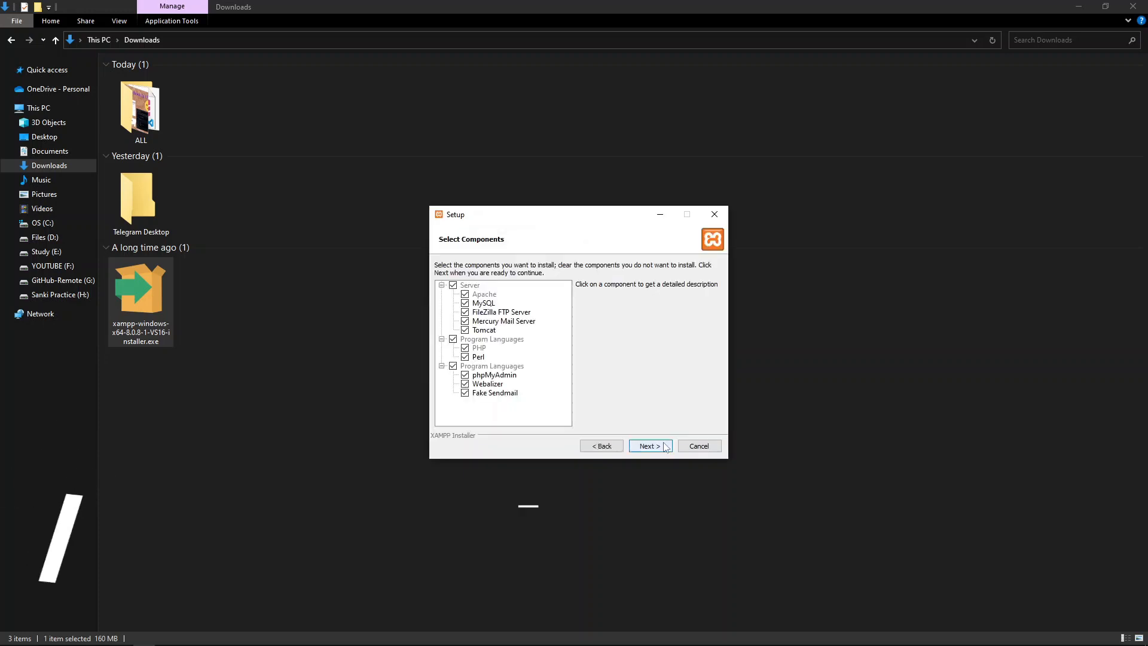
left_click(667, 448)
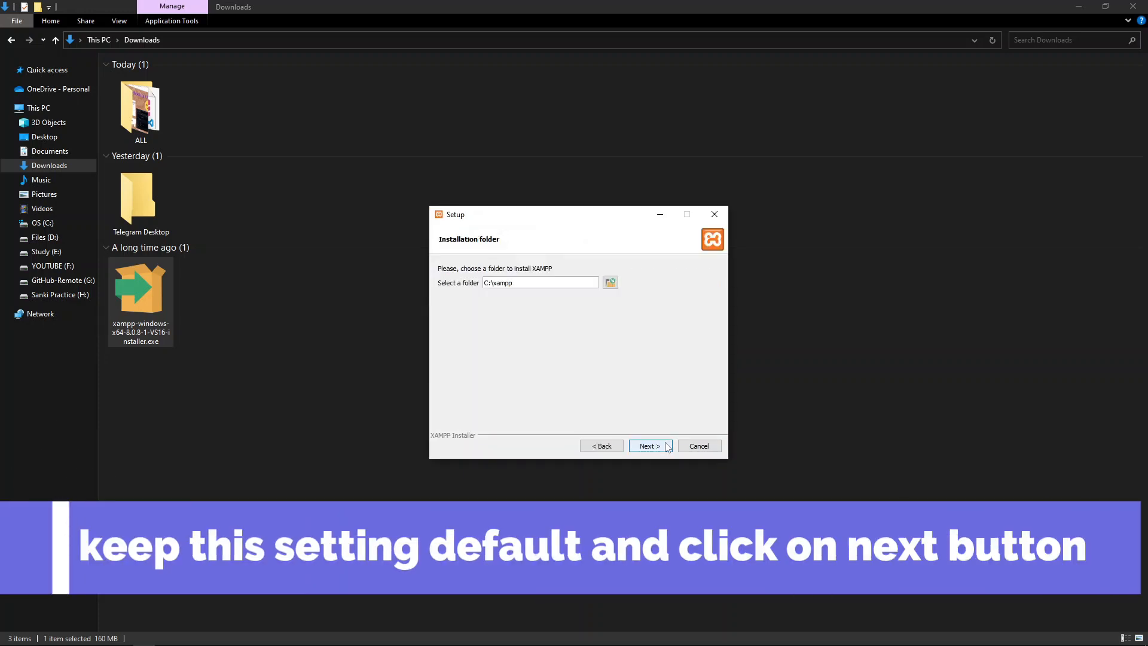
left_click(668, 446)
left_click(667, 447)
left_click(668, 447)
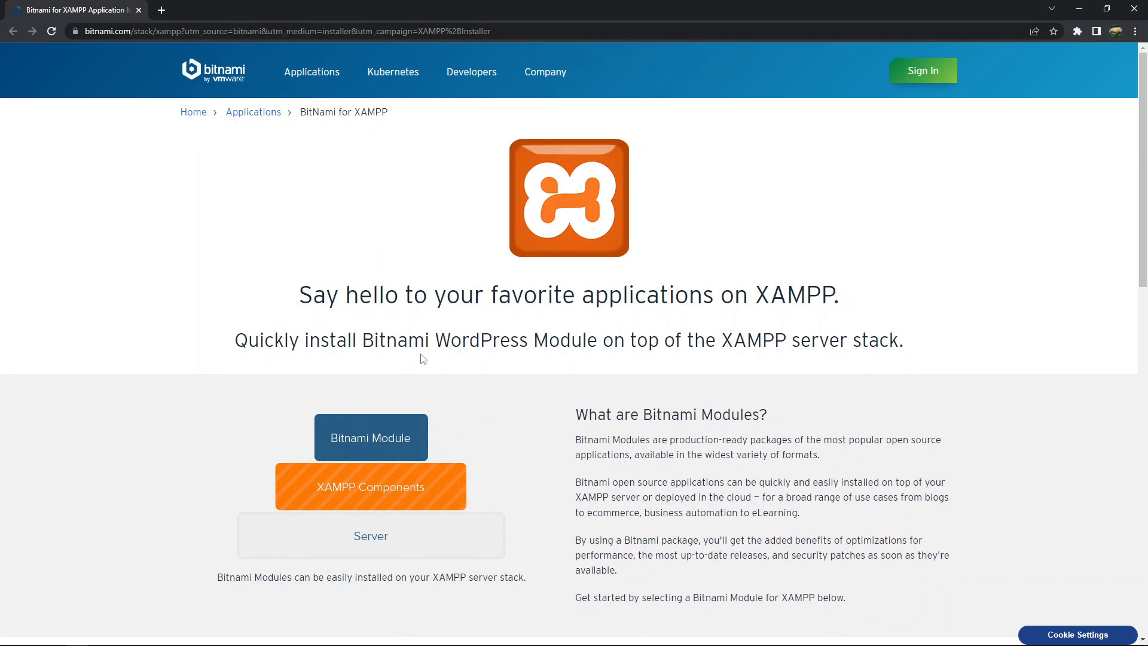
left_click(1134, 8)
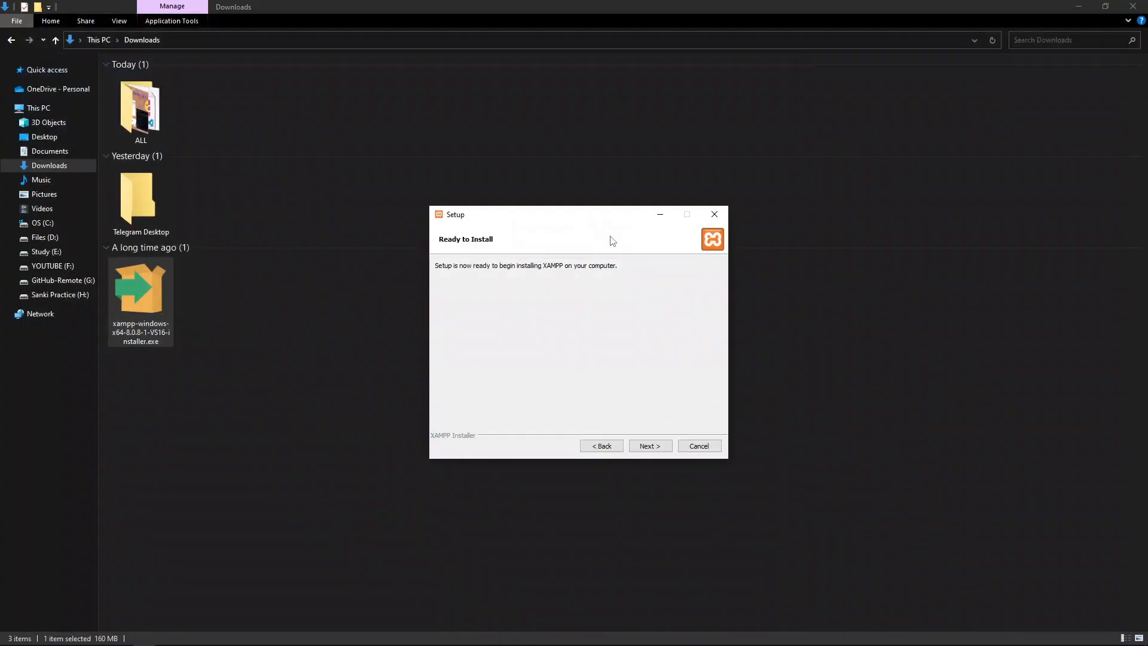
left_click(651, 446)
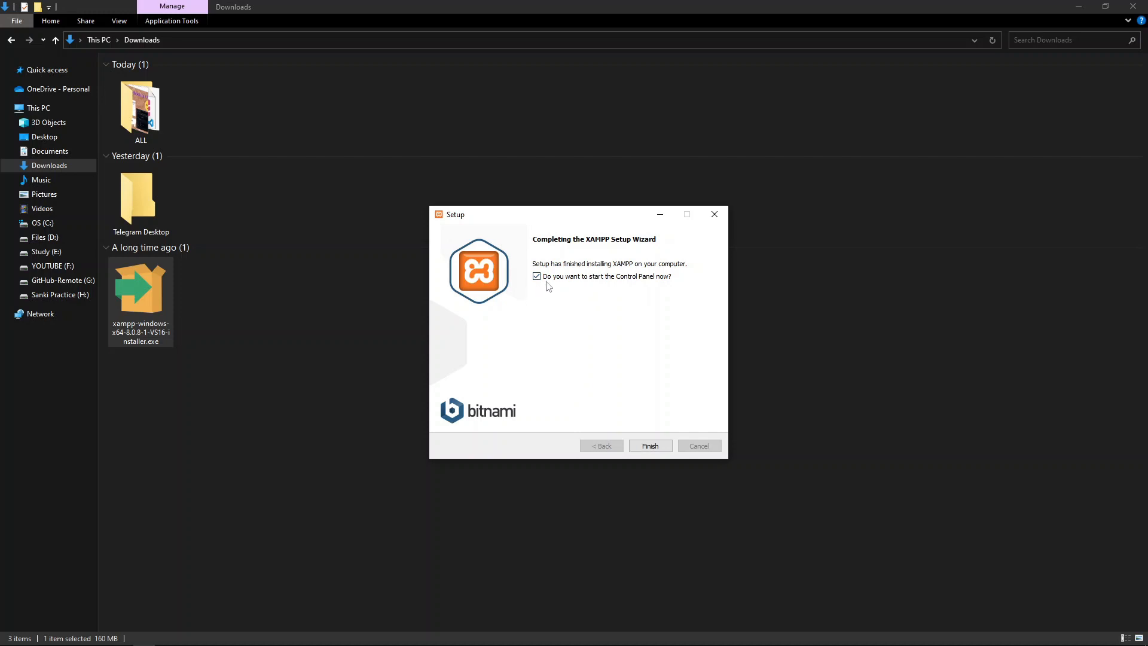
Finish the setup with the Control Panel set to start, and enlarge and centre the Control Panel window
left_click(652, 446)
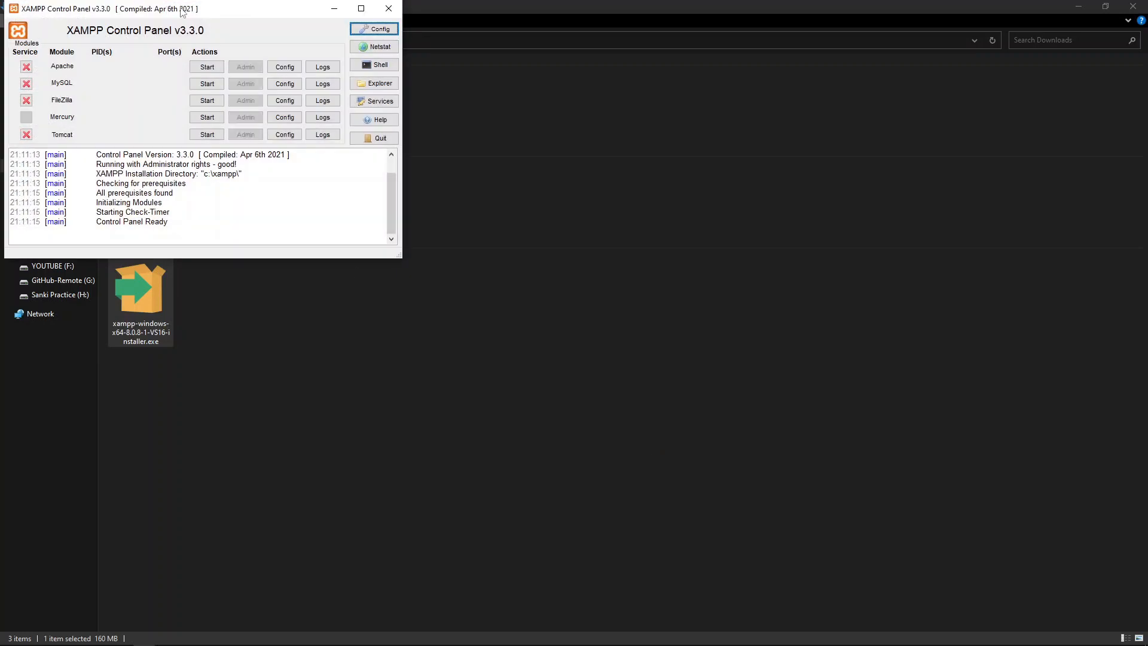
left_click_drag(401, 255, 634, 425)
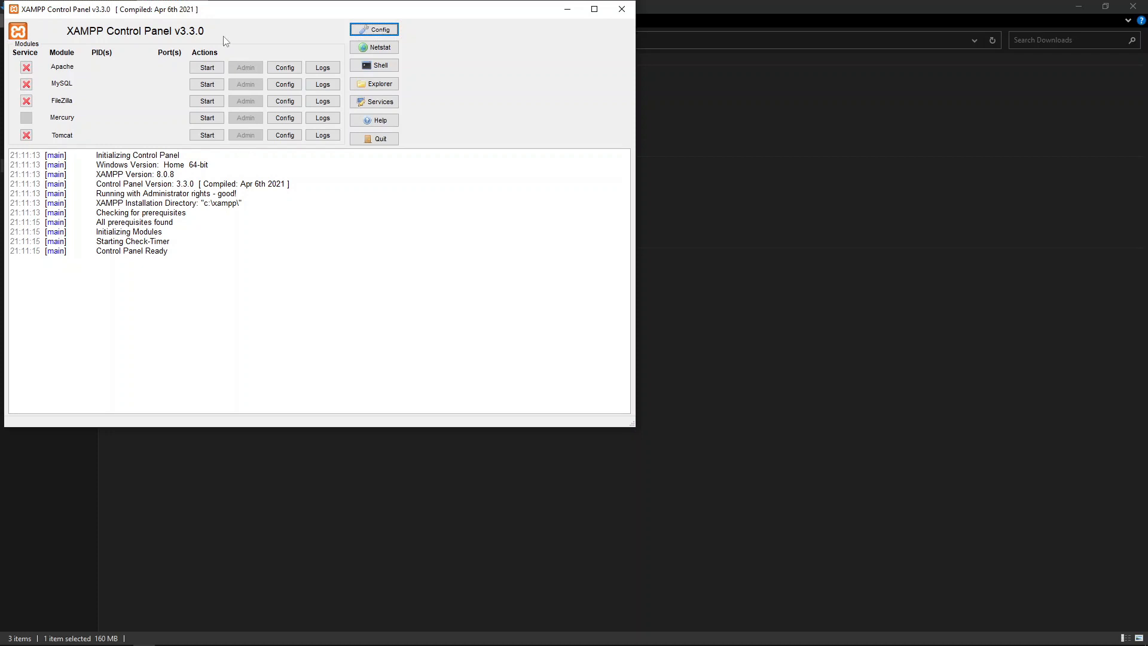
left_click_drag(452, 19, 662, 140)
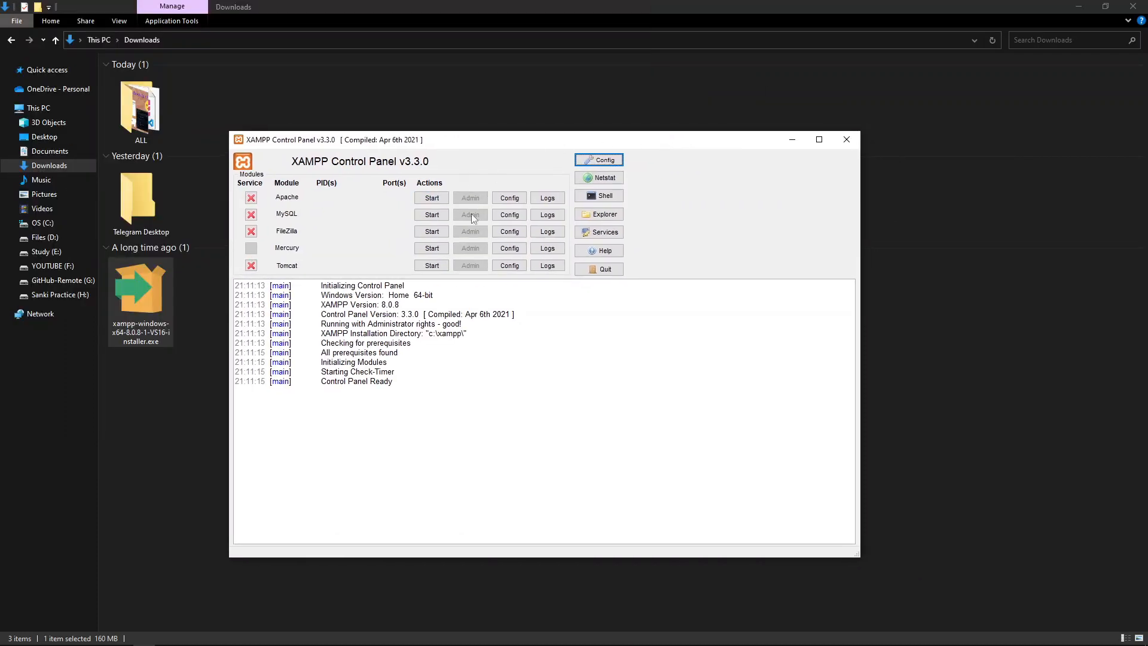
Start the Apache and MySQL modules and open the MySQL admin page in phpMyAdmin
left_click(441, 200)
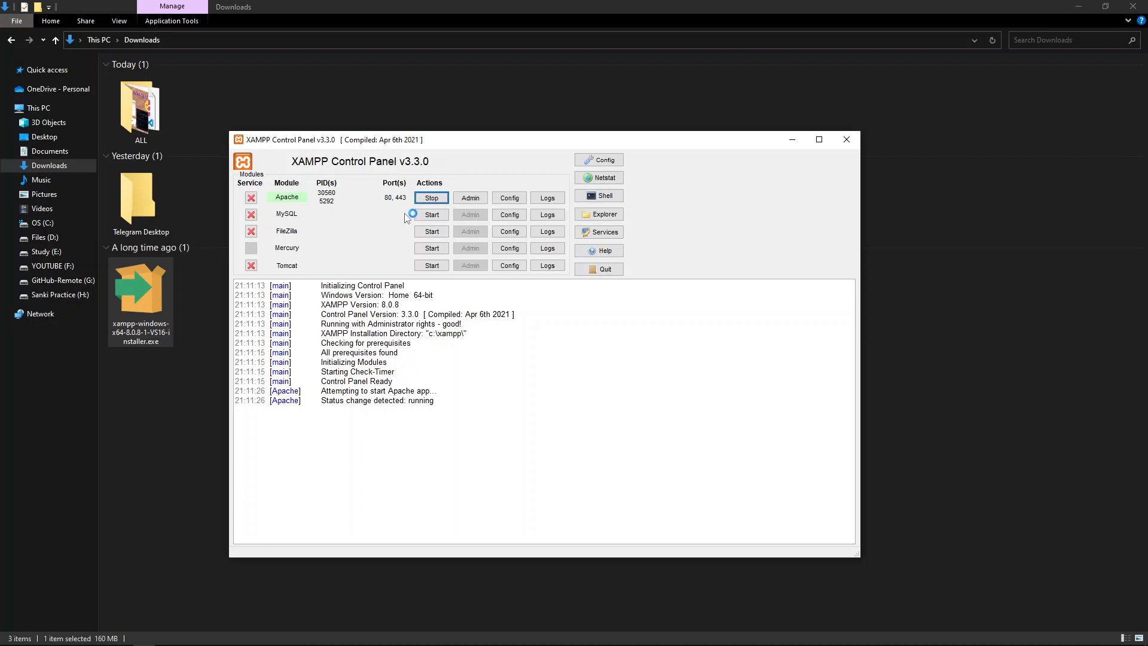
left_click(443, 217)
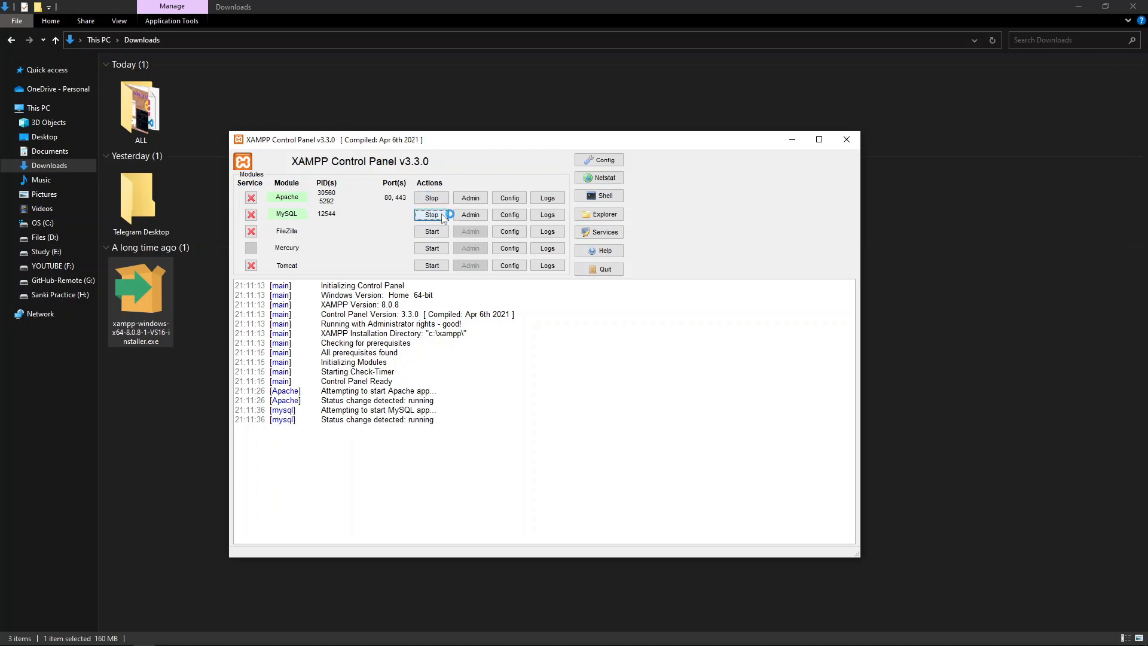
left_click(482, 217)
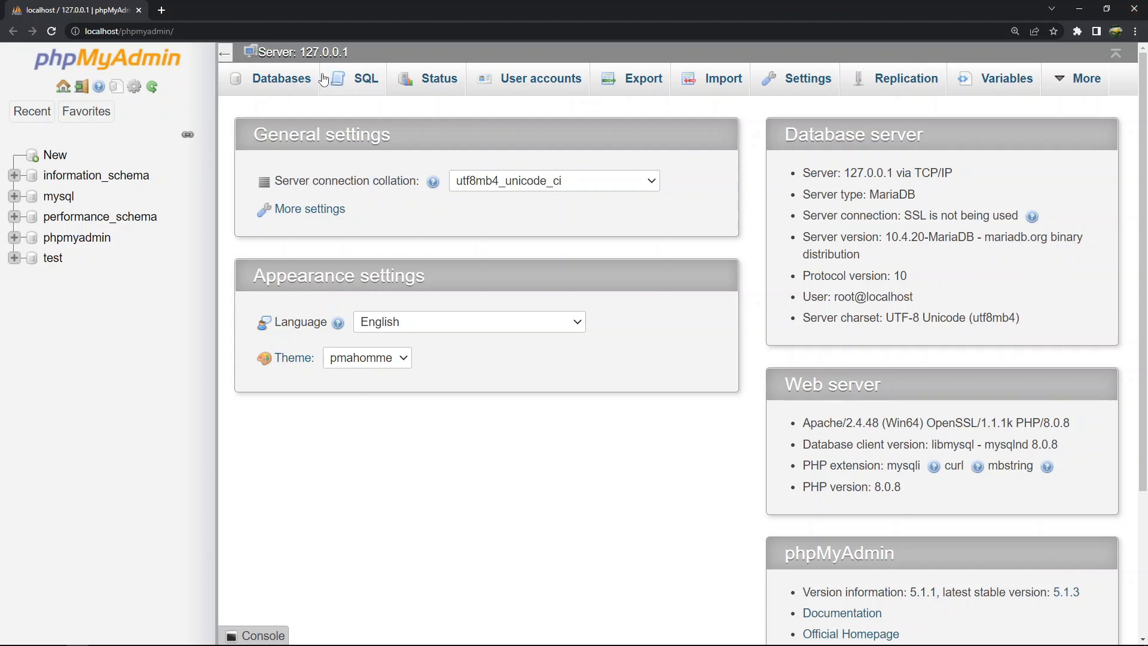
Switch to File Explorer and open the htdocs folder inside C:\xampp
mouse_move(143, 625)
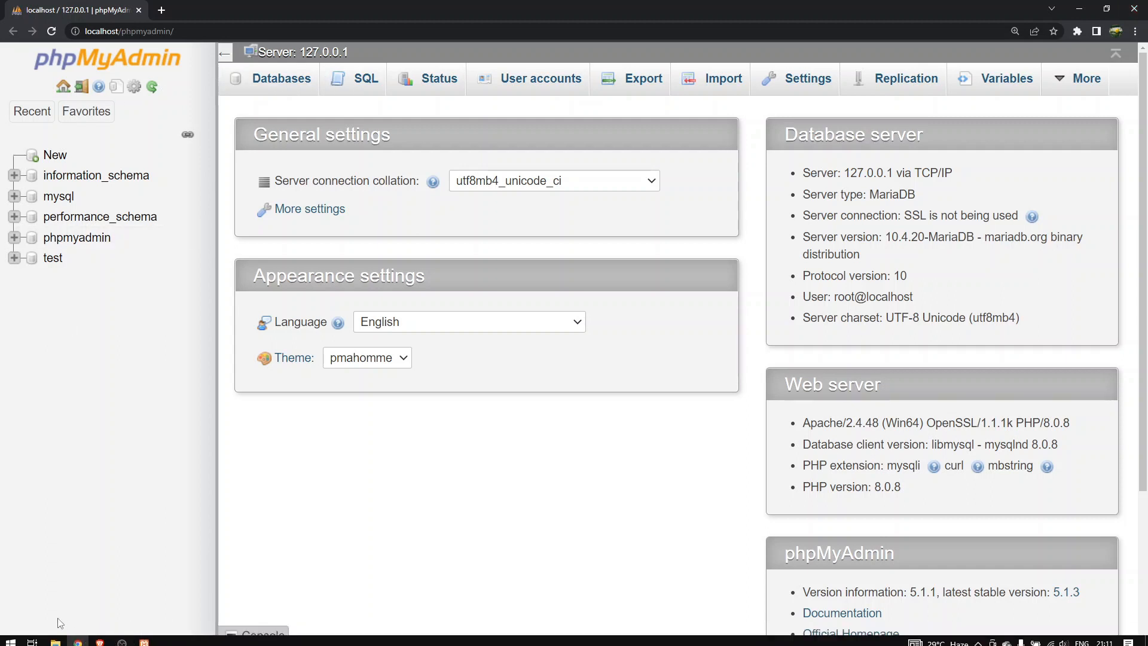
left_click(55, 638)
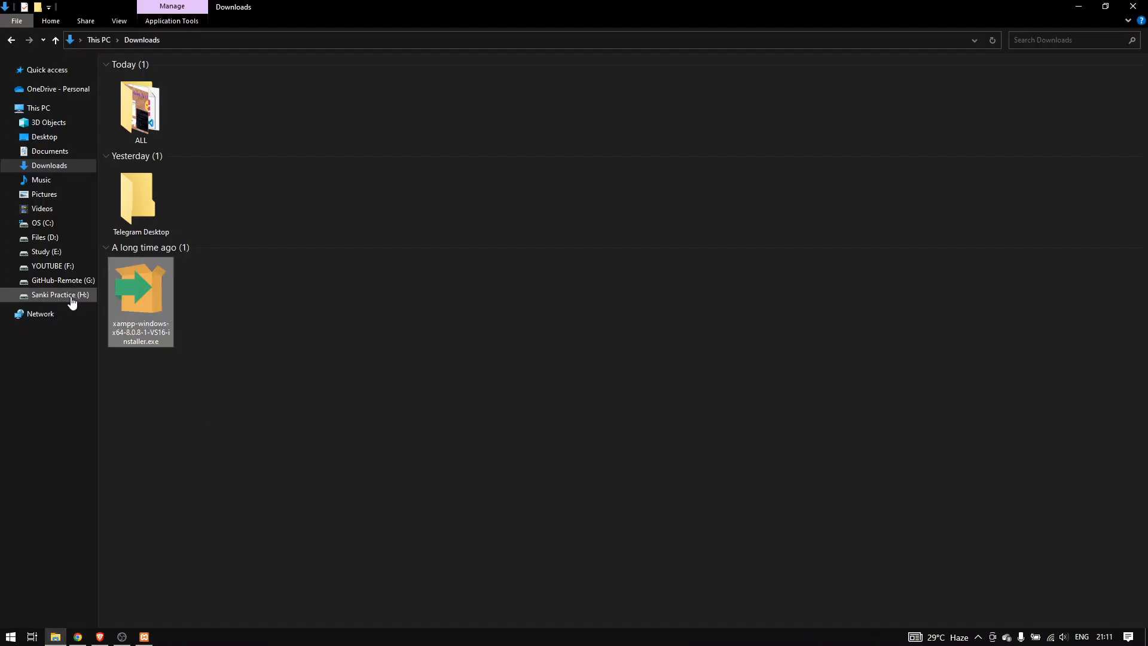
left_click(60, 225)
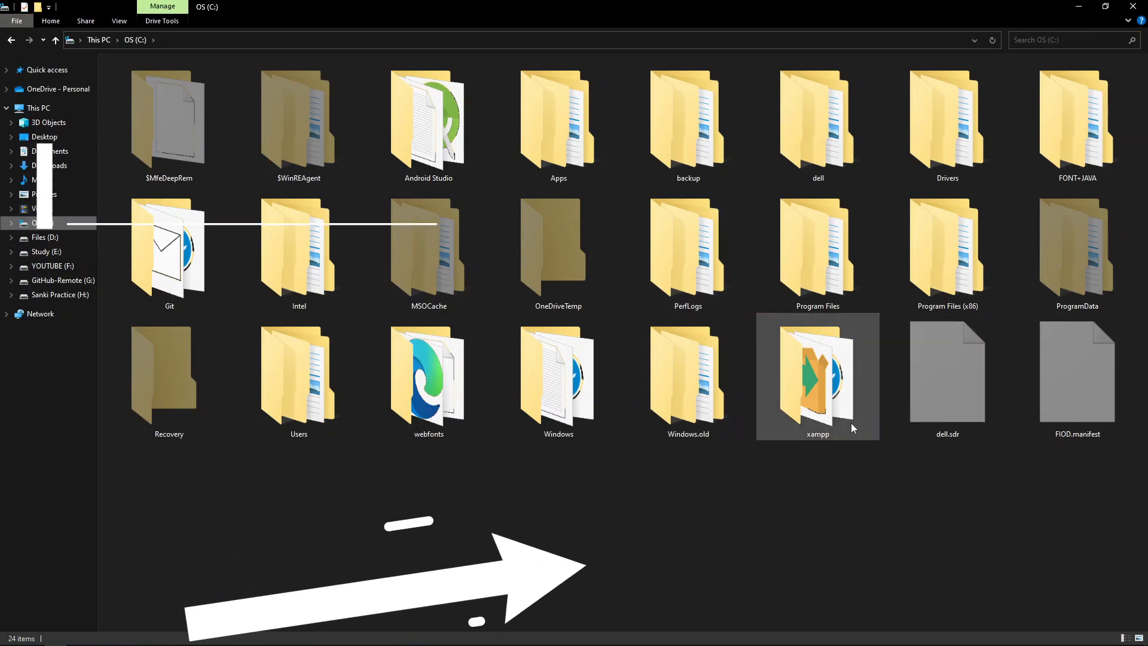
scroll(852, 423, "up", 2, "ctrl")
scroll(845, 425, "down", 1)
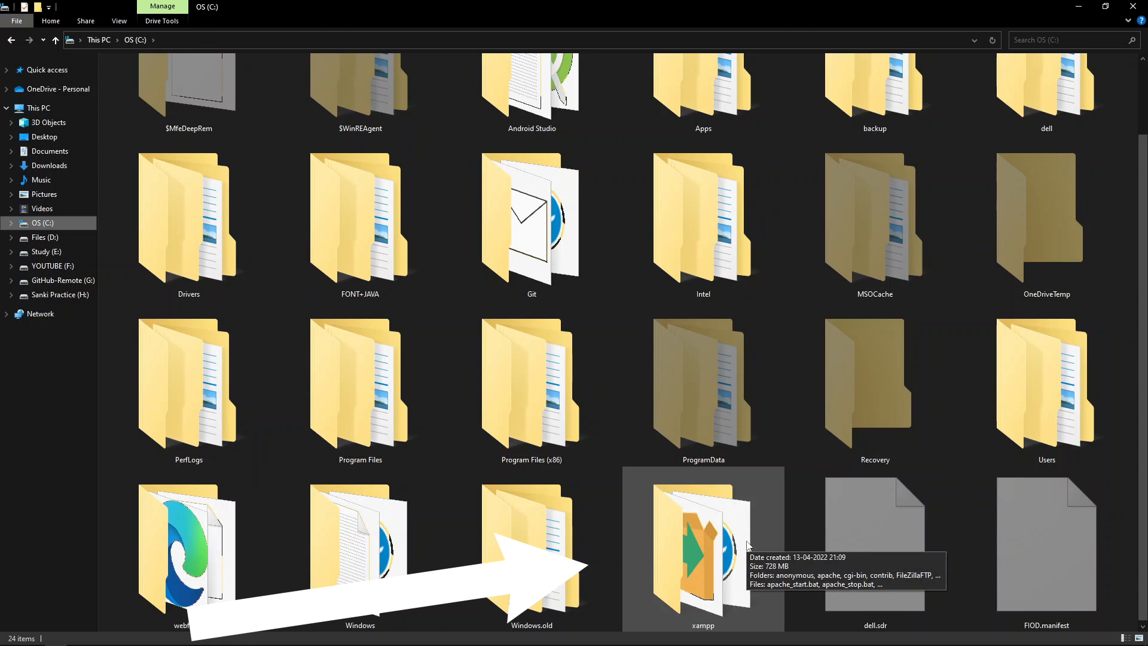
double_click(705, 548)
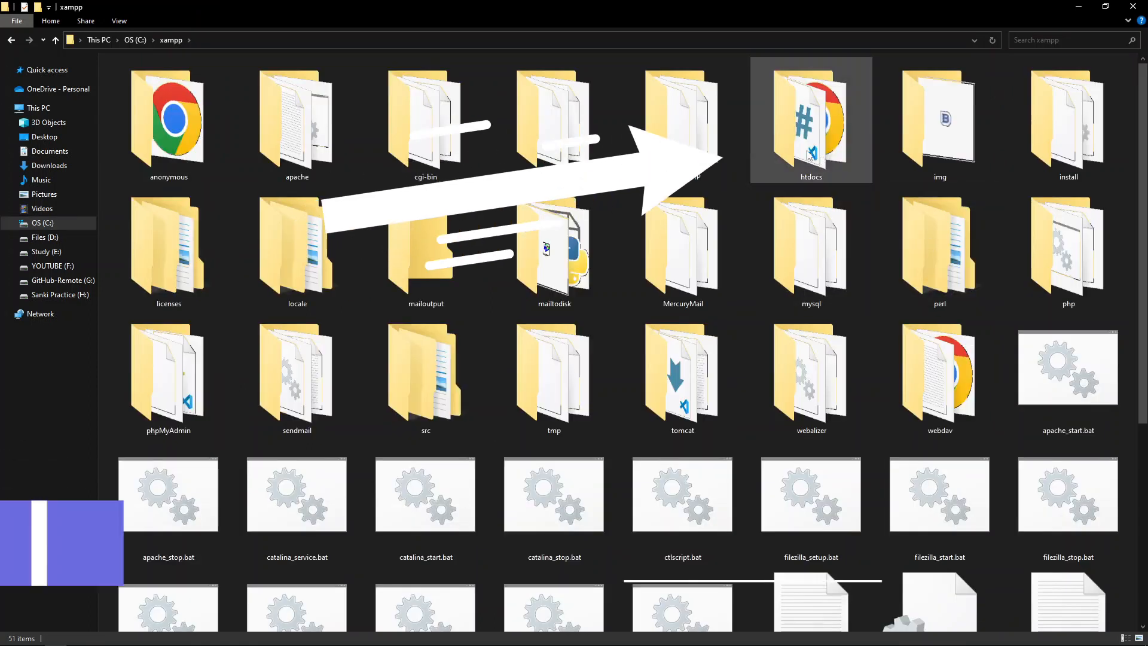
left_click(831, 155)
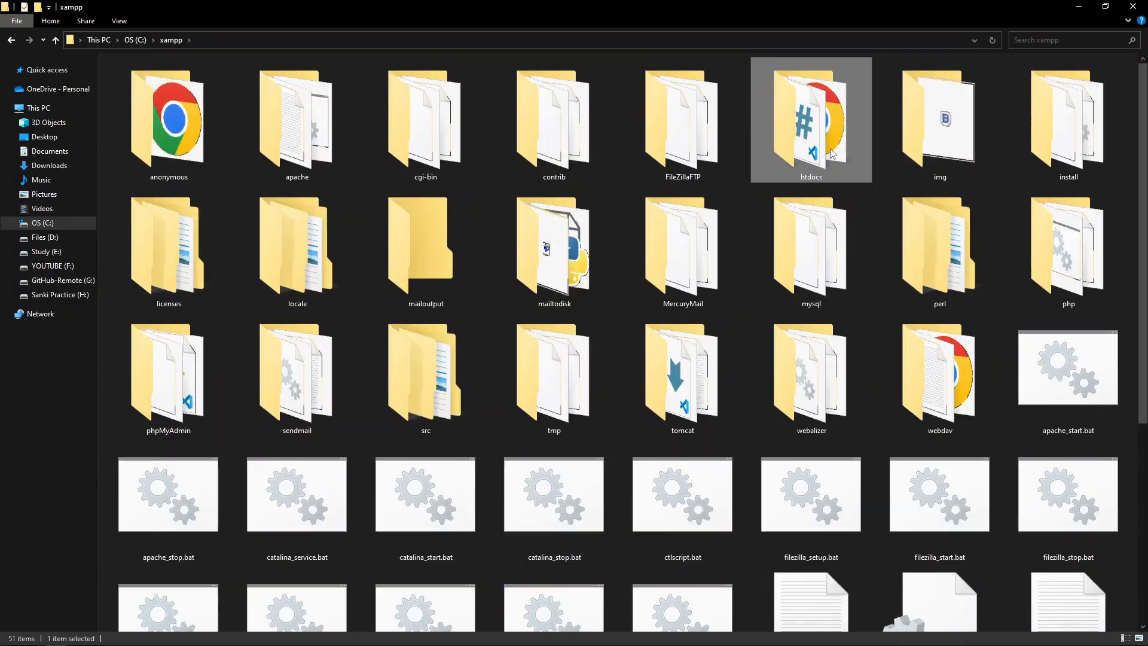
double_click(832, 153)
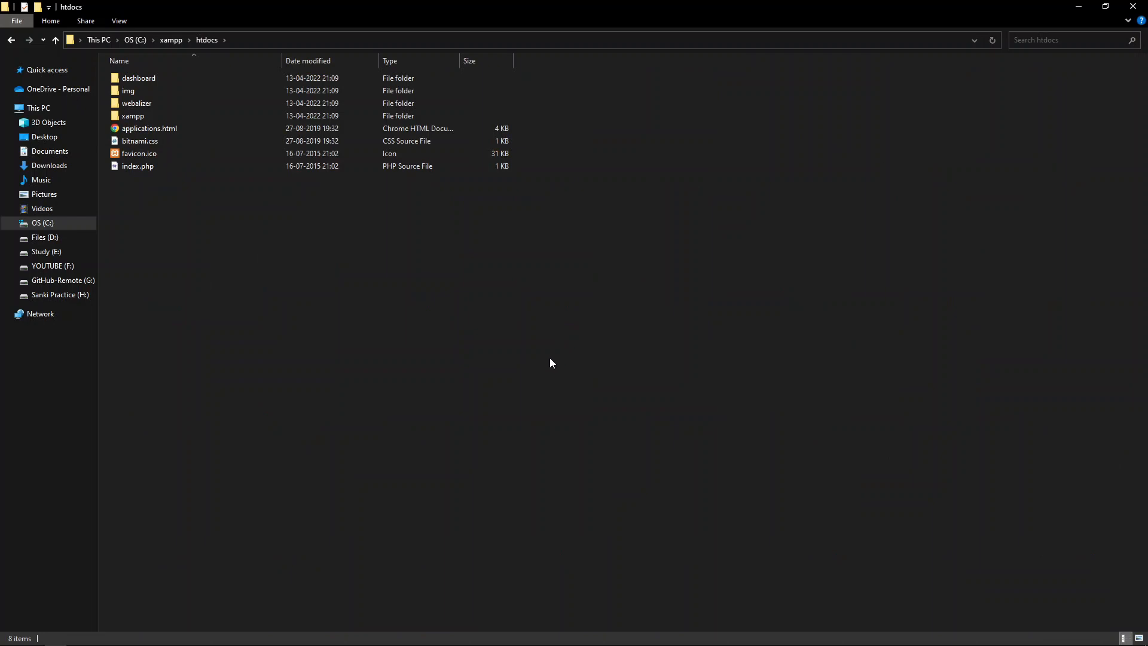
Create a new folder named atp inside htdocs and open it
key("ctrl+shift+n")
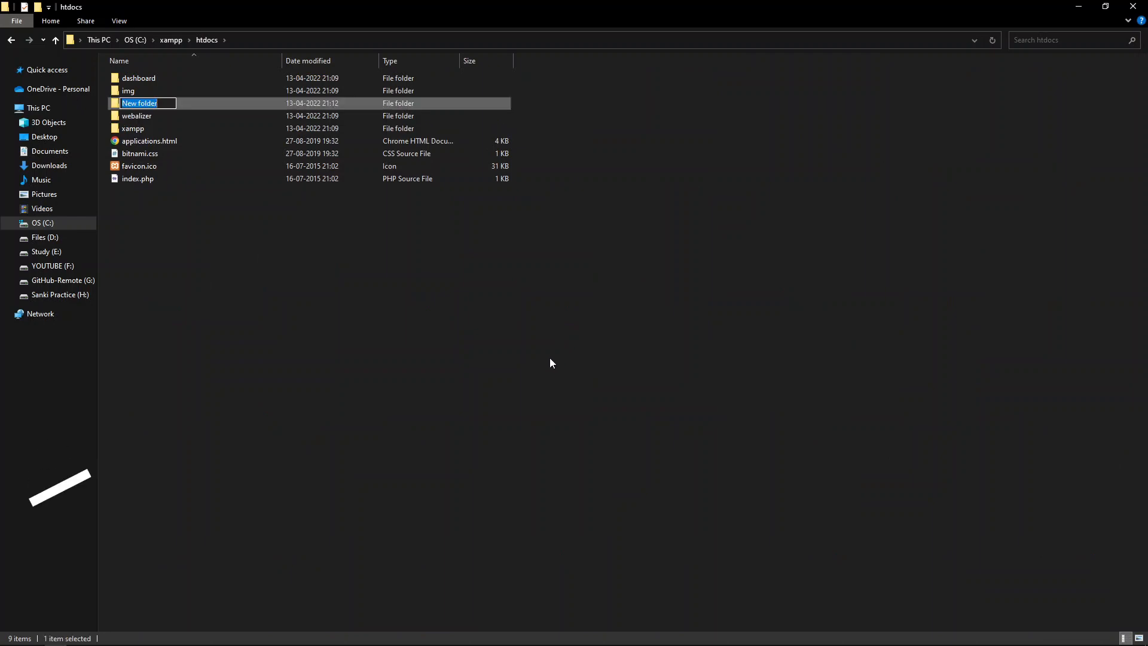
type("atp")
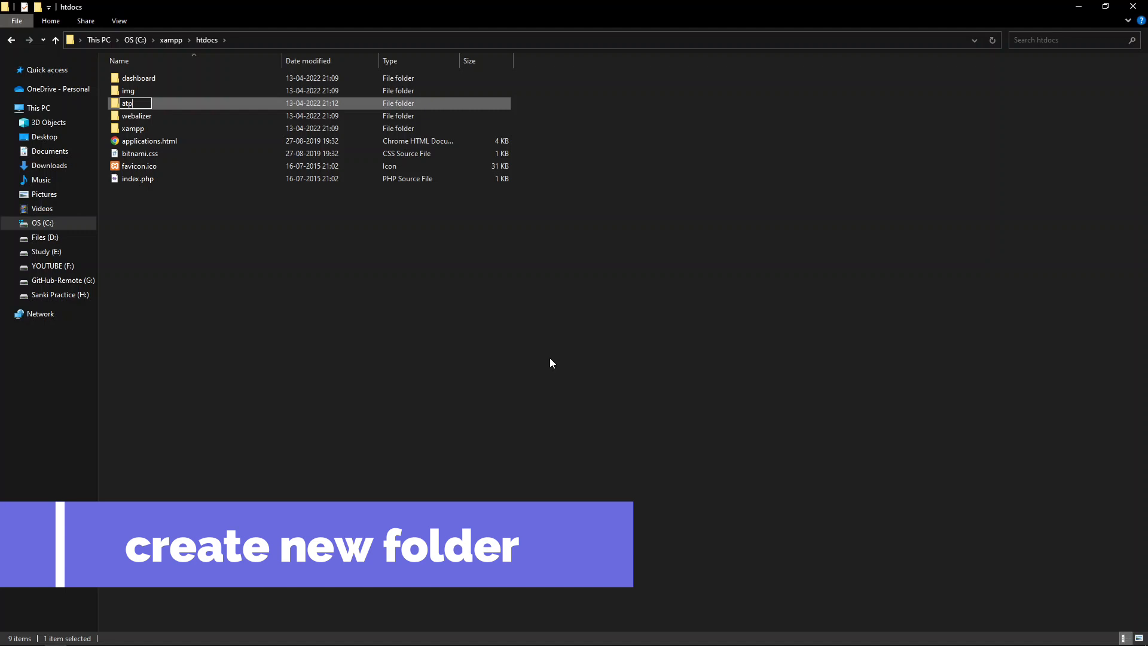
key("Return")
key("Return")
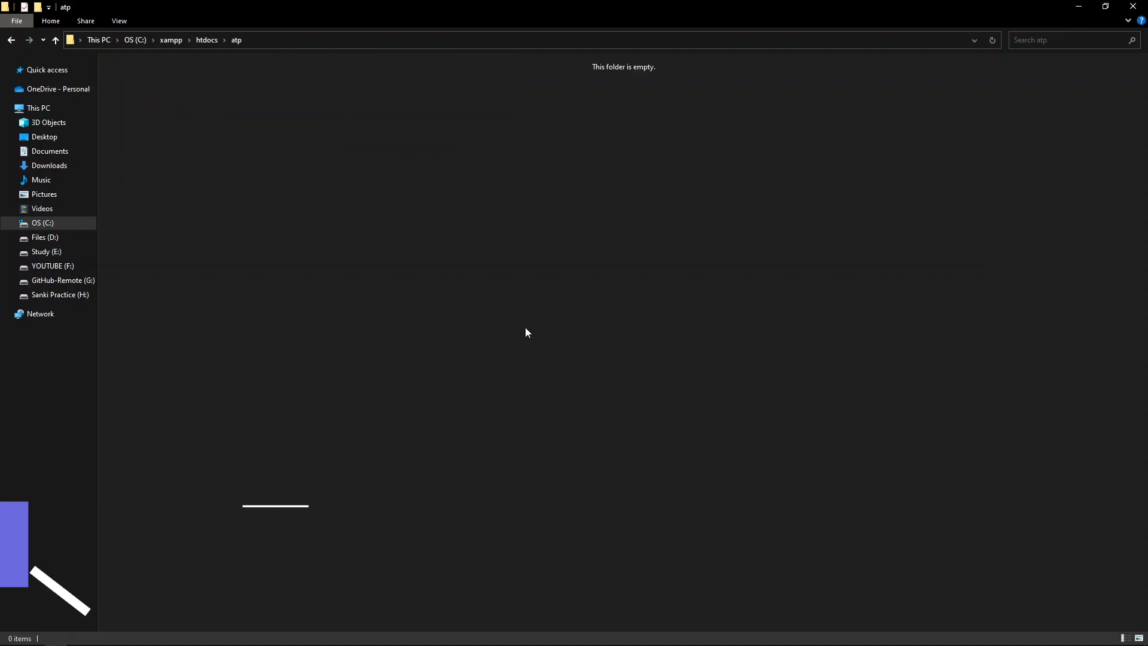
Open the atp folder in Visual Studio Code and create a file named index.php in it
right_click(342, 153)
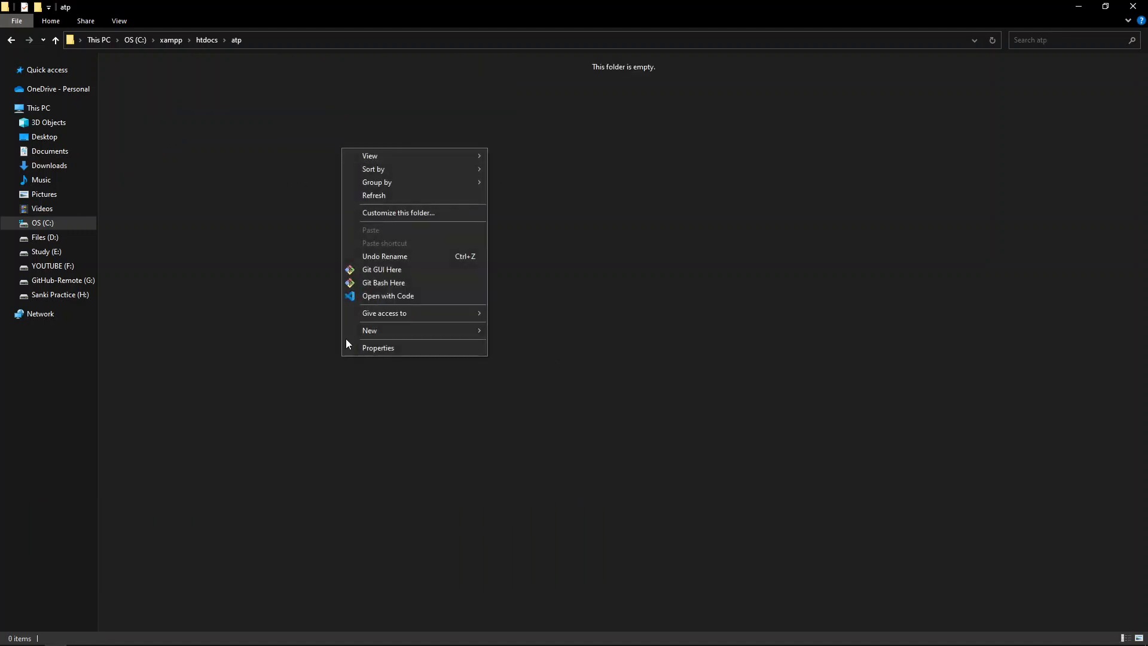
left_click(408, 297)
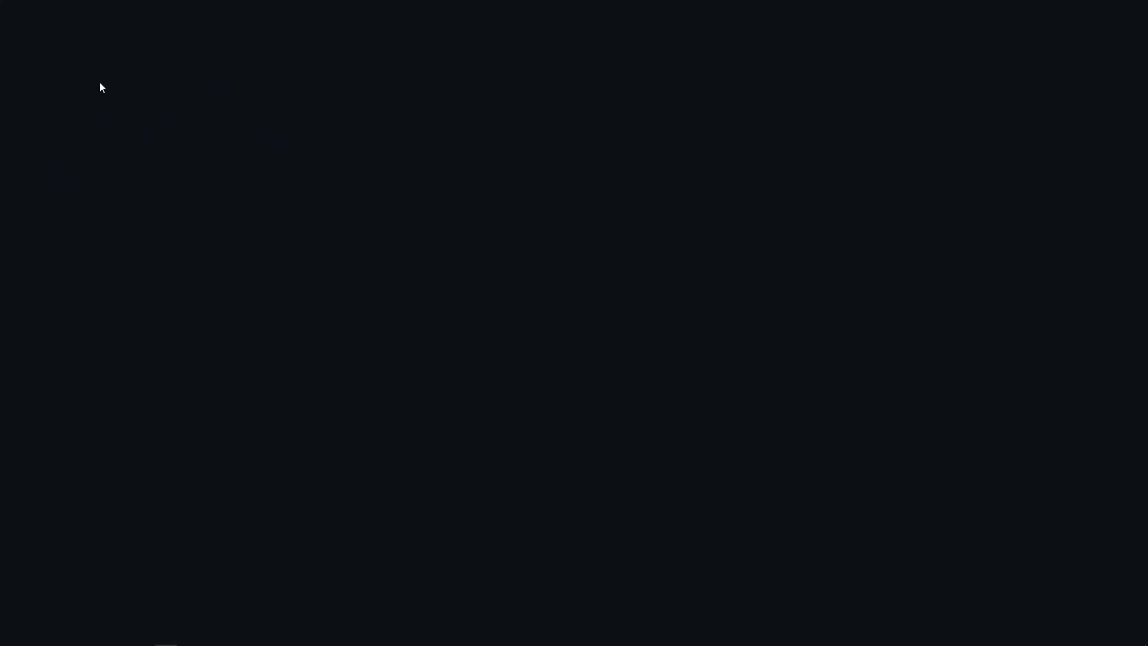
left_click(163, 96)
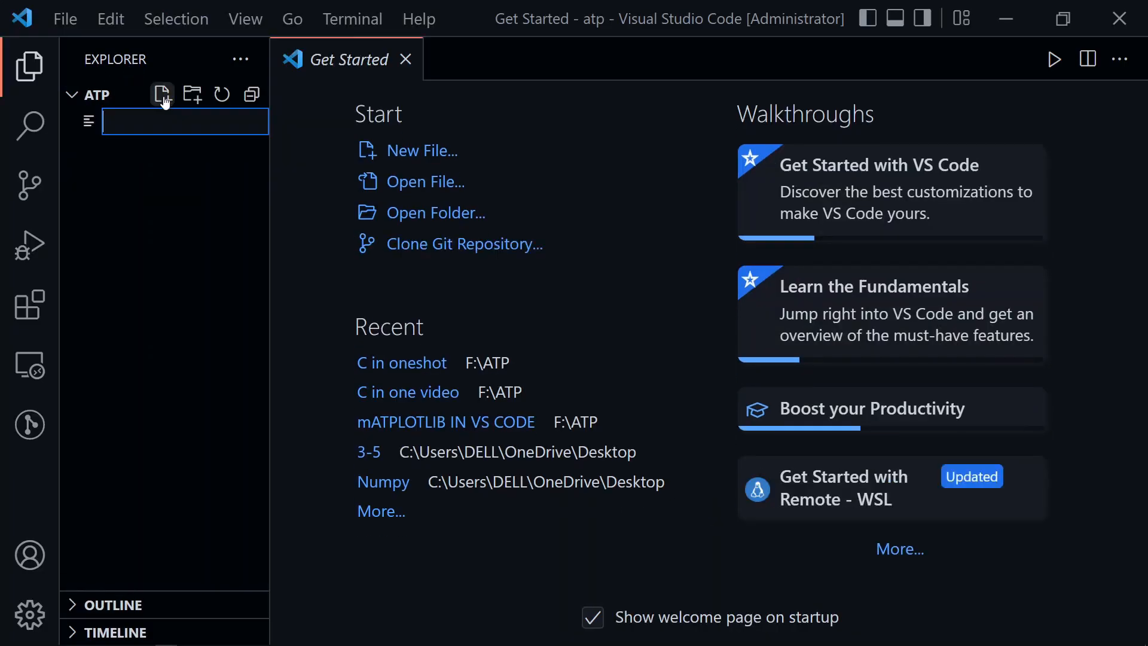
type("insd")
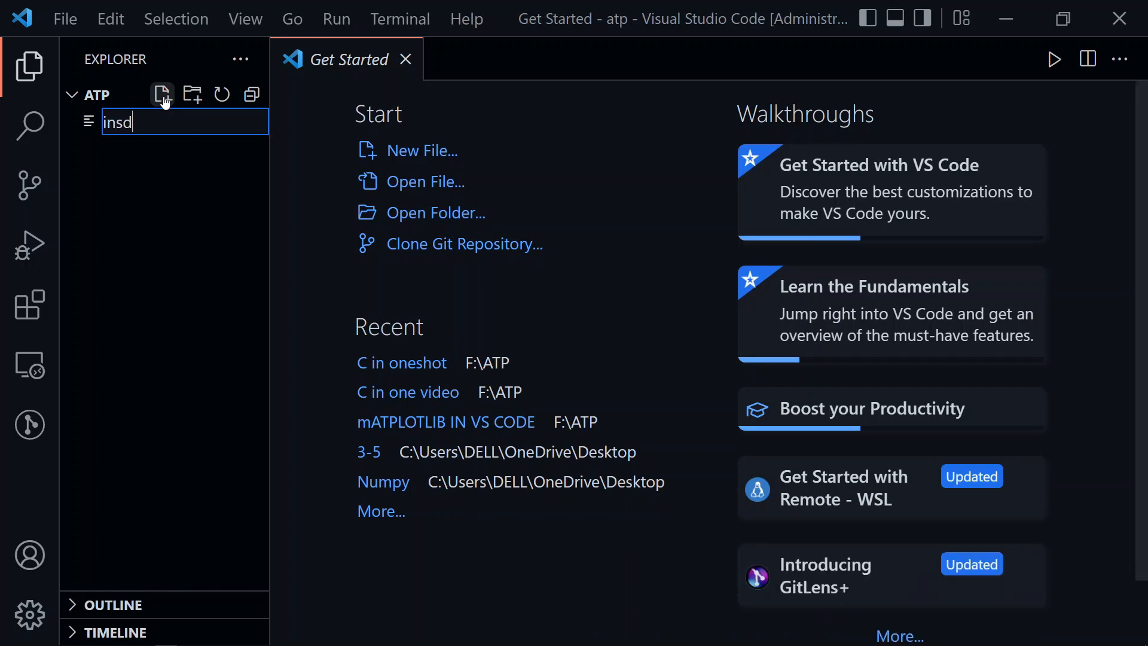
key("BackSpace")
type("dex.php")
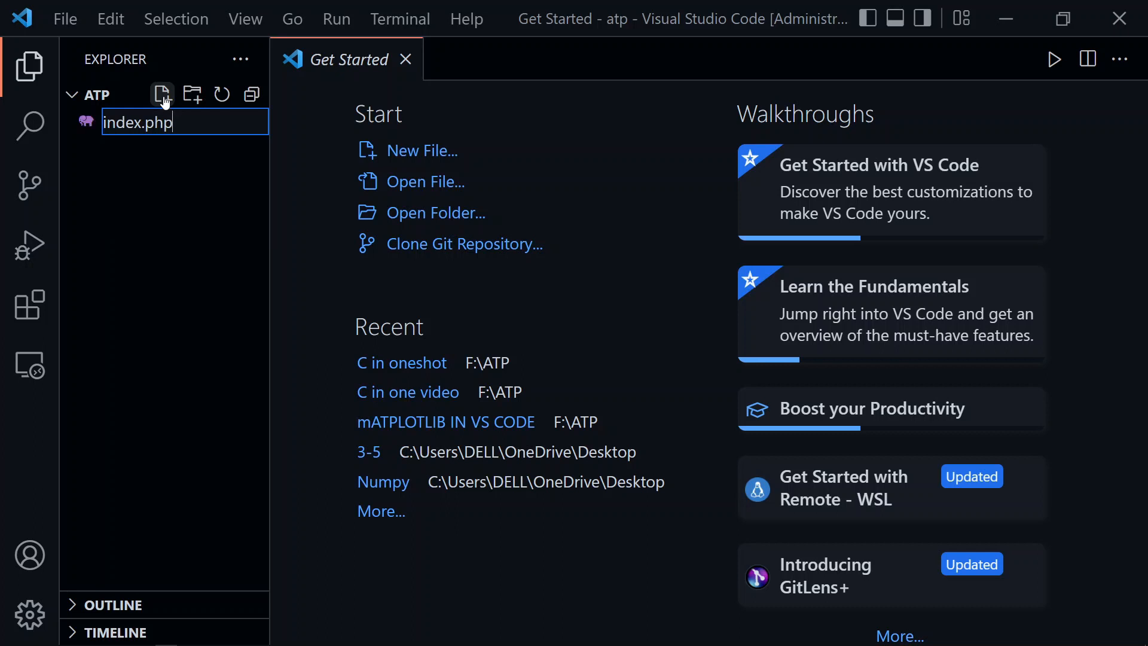
key("Return")
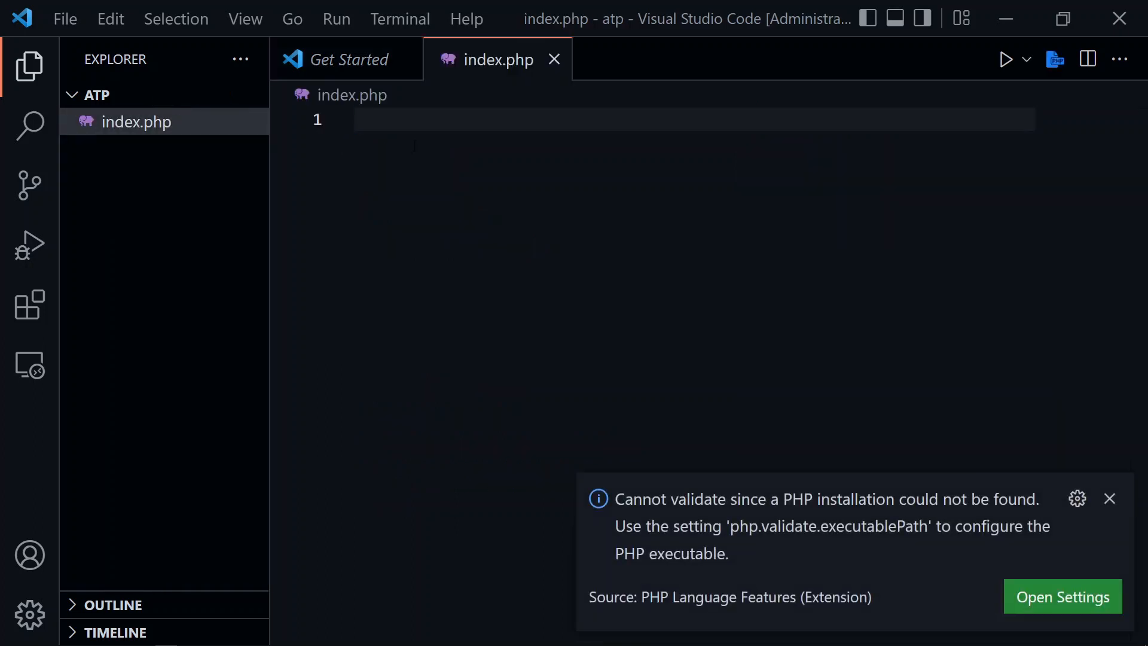
Write the opening <?php tag on line 1 and the closing ?> tag on line 5 of index.php
type("<?php")
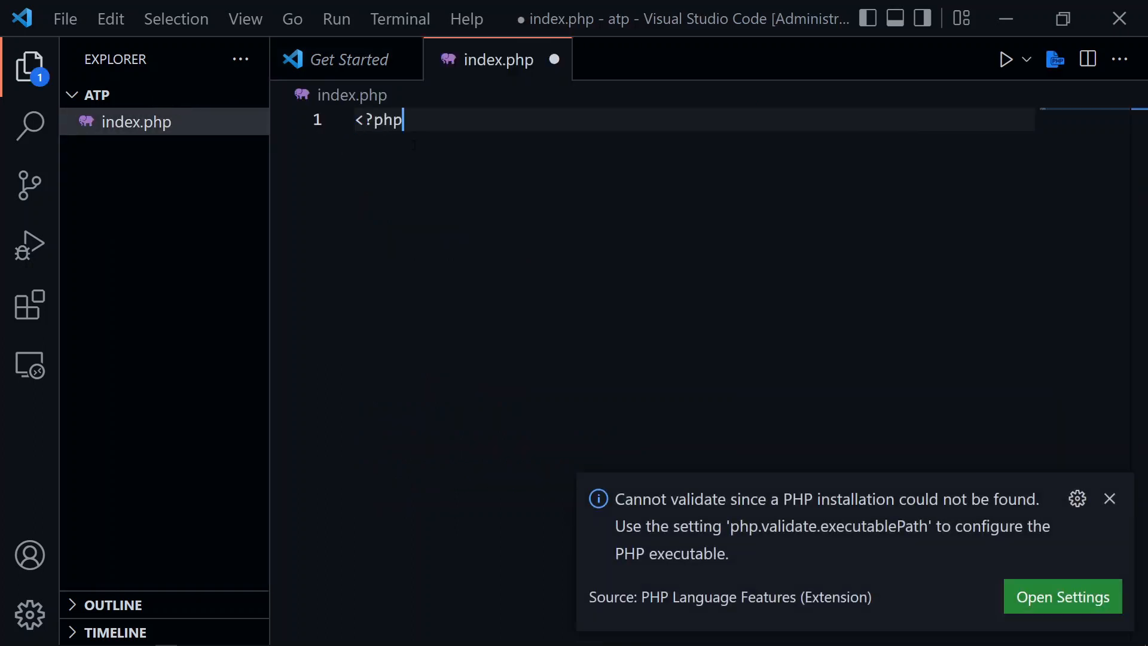
key("Return")
key("Return")
key("Return")
key("Return")
type("?>")
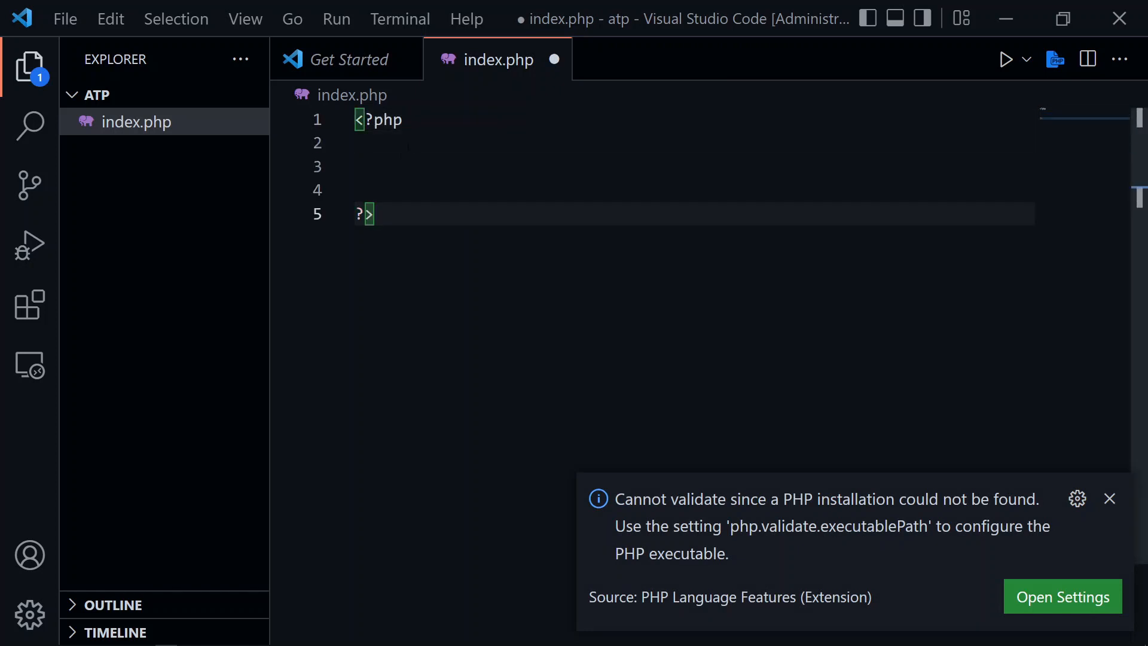
Add the statement echo "Hello world"; on line 3 between the PHP tags and save index.php
left_click(399, 158)
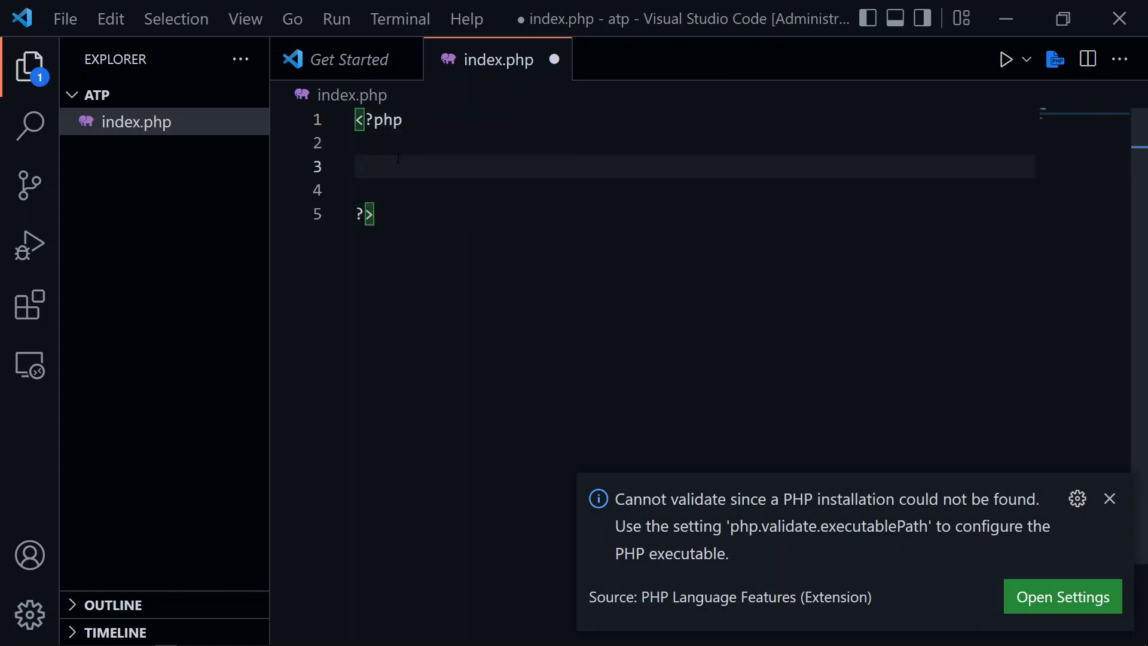
type("echo ")
type("\"")
type("HGe")
key("BackSpace")
key("BackSpace")
type("ello world\"")
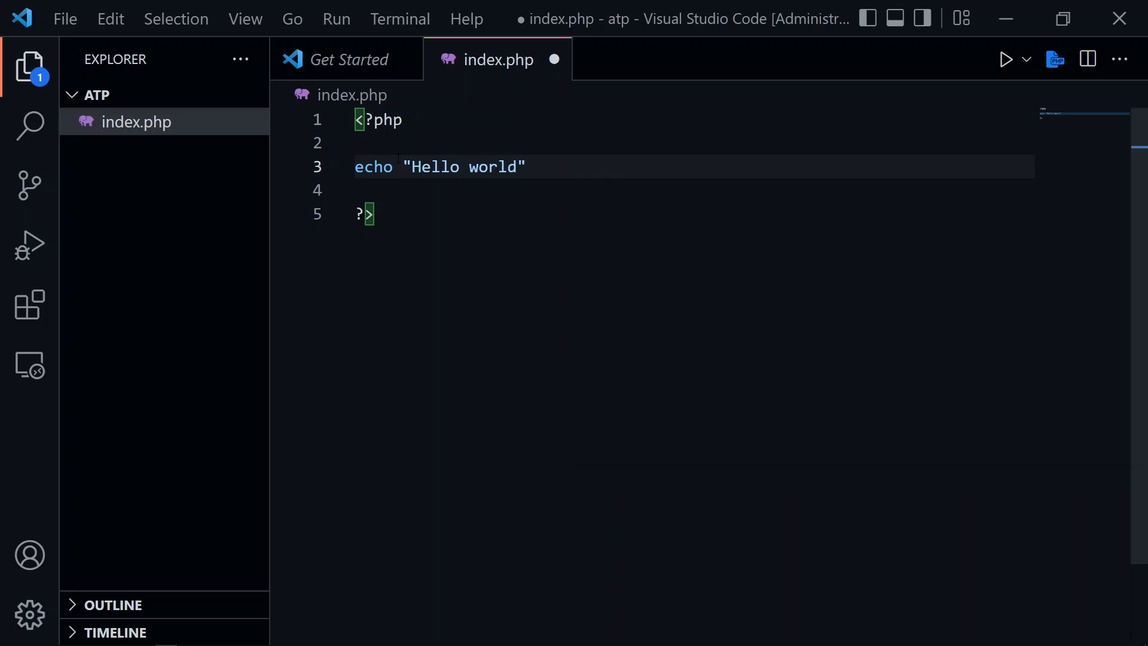
type(";")
key("ctrl+s")
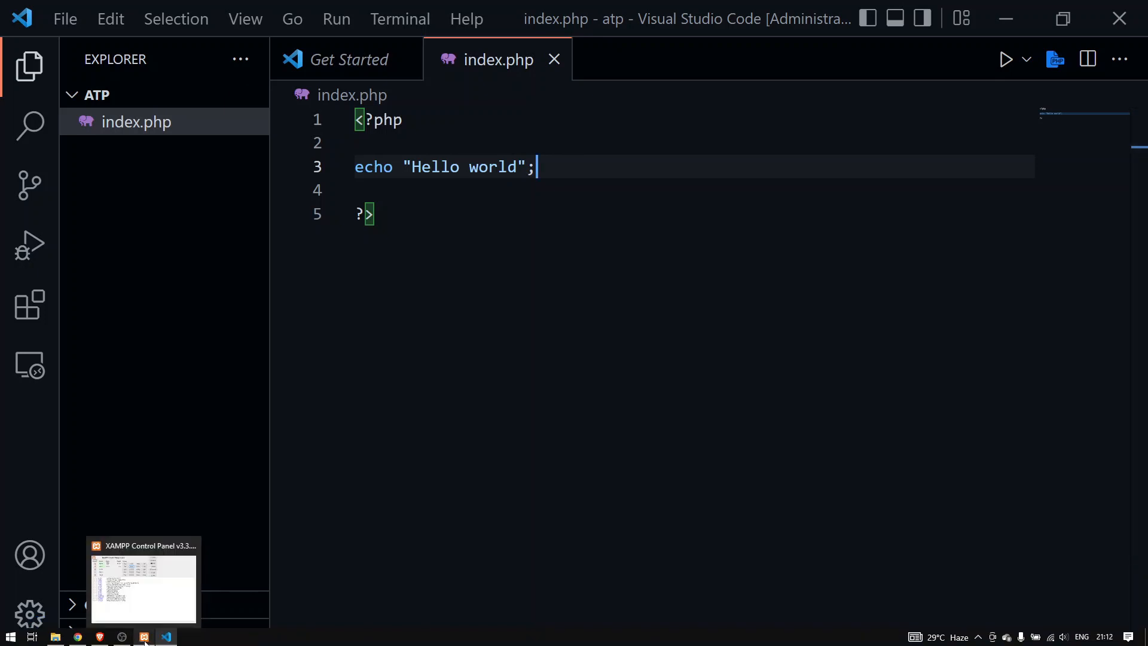
Switch to Chrome and load localhost/atp/index.php in place of the phpMyAdmin page
left_click(78, 637)
left_click_drag(174, 31, 116, 31)
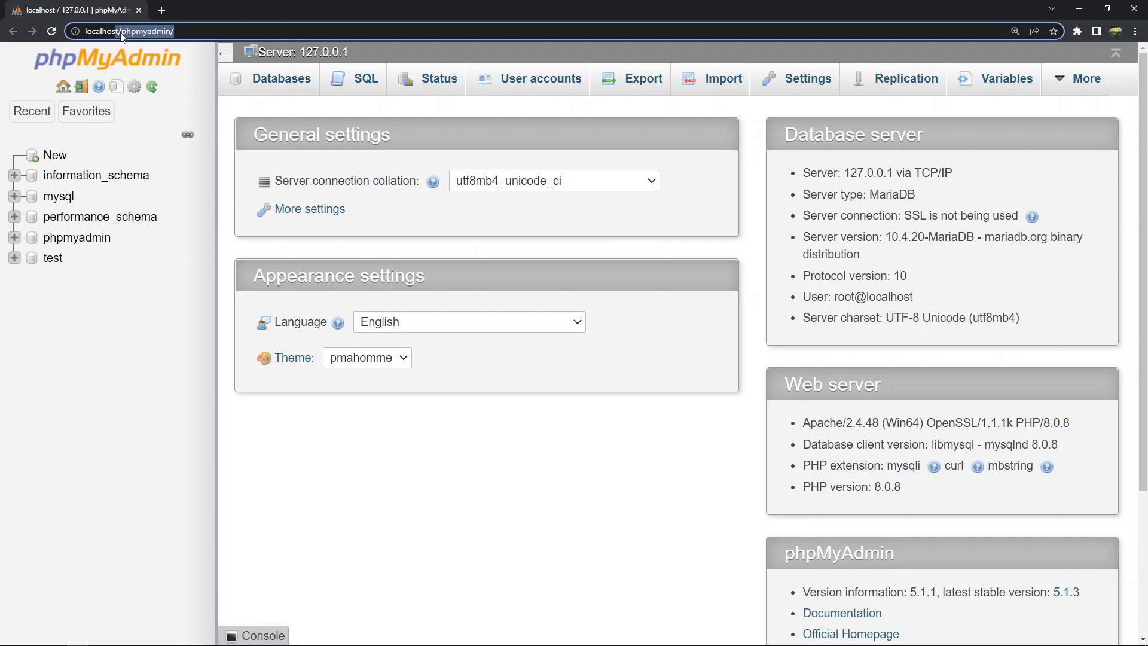
left_click(250, 108)
key("ctrl+l")
key("End")
key("BackSpace")
key("BackSpace")
key("BackSpace")
key("BackSpace")
key("BackSpace")
key("BackSpace")
key("BackSpace")
key("BackSpace")
key("BackSpace")
key("BackSpace")
key("BackSpace")
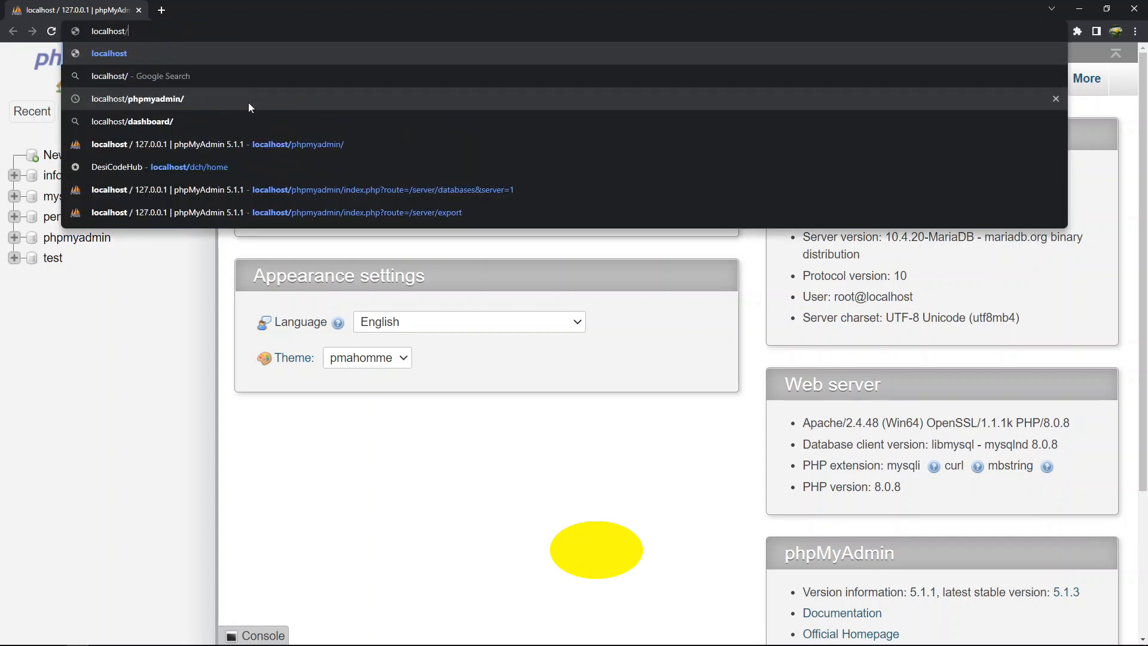
type("atp/inde")
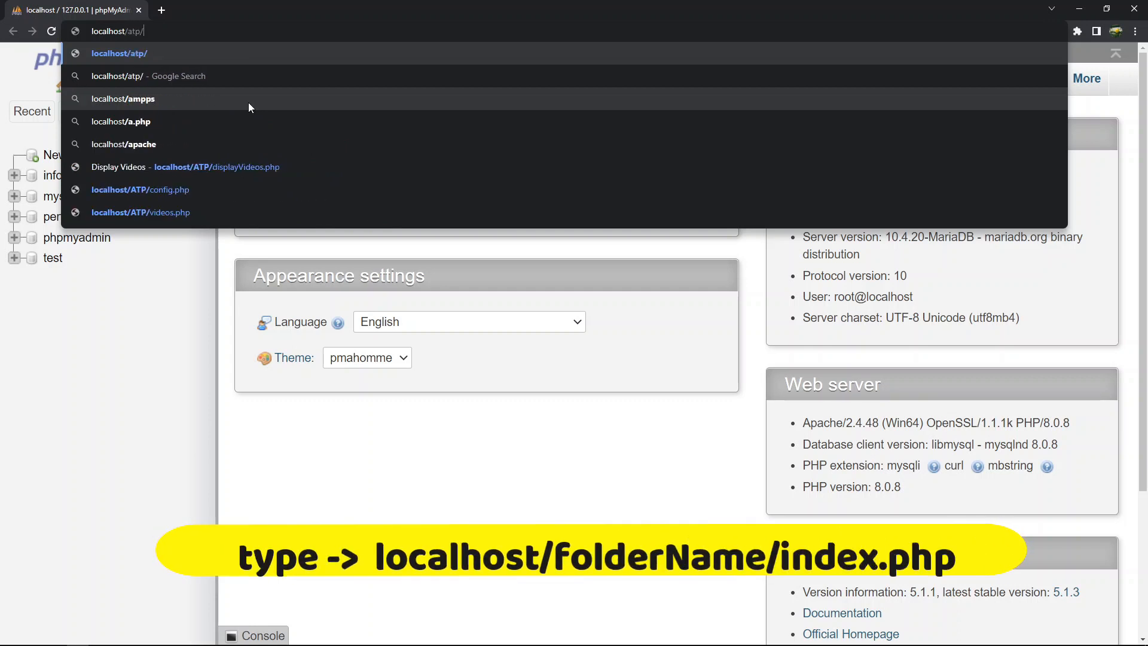
type("x.php")
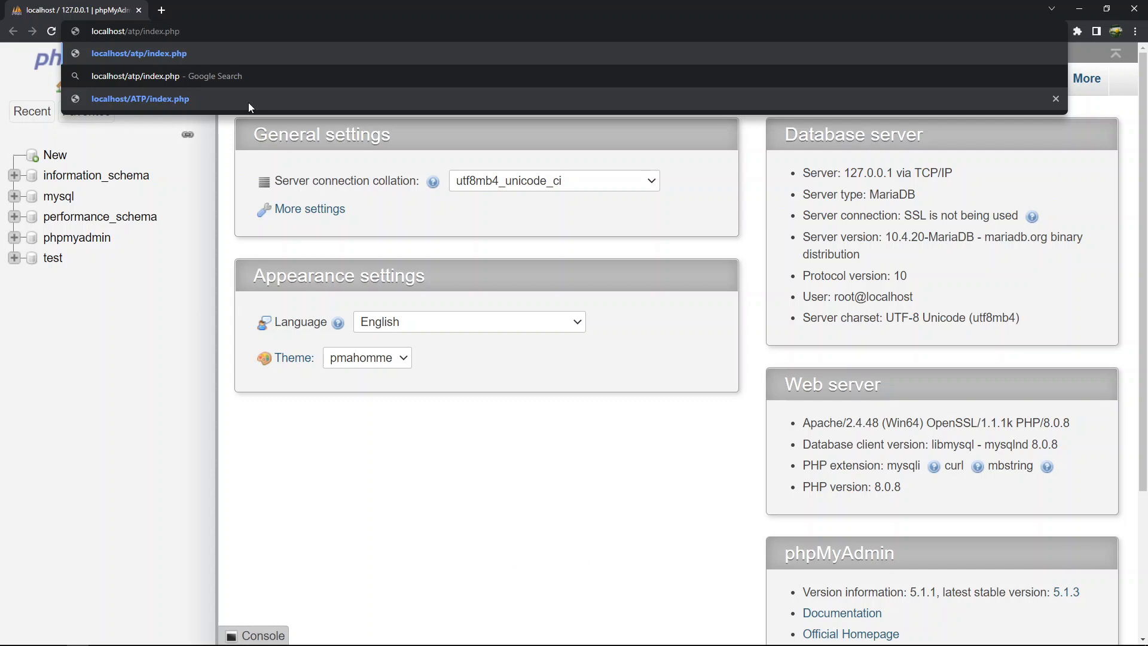
key("Return")
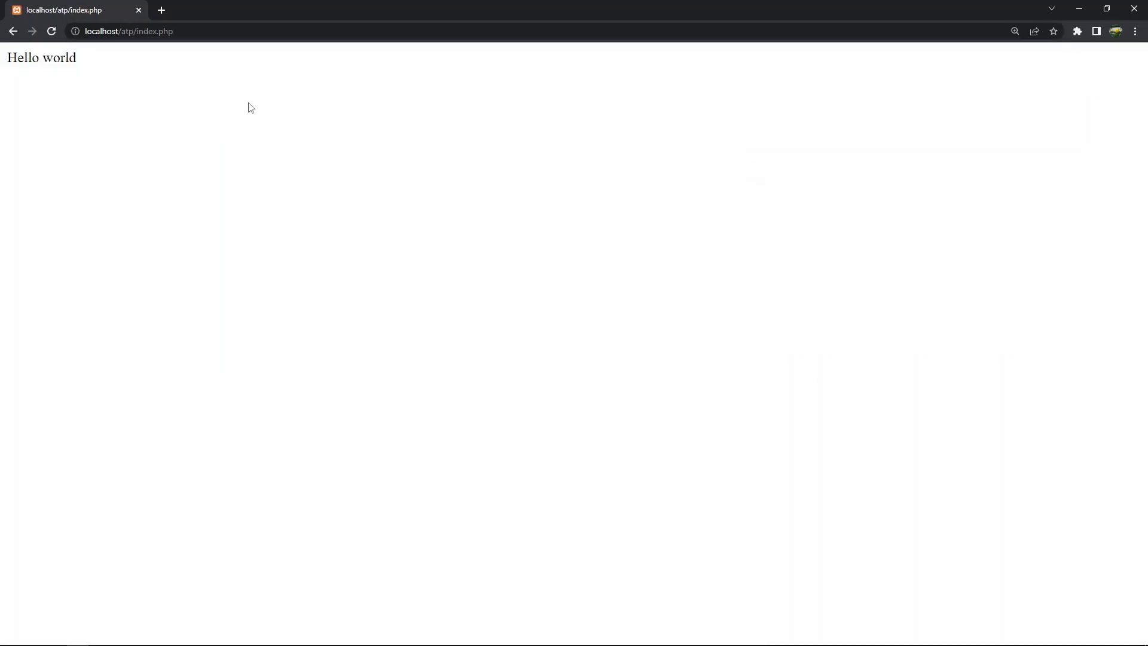
Zoom the Hello world page to 500% to inspect its text and bring up the XAMPP Control Panel
scroll(97, 117, "up", 5)
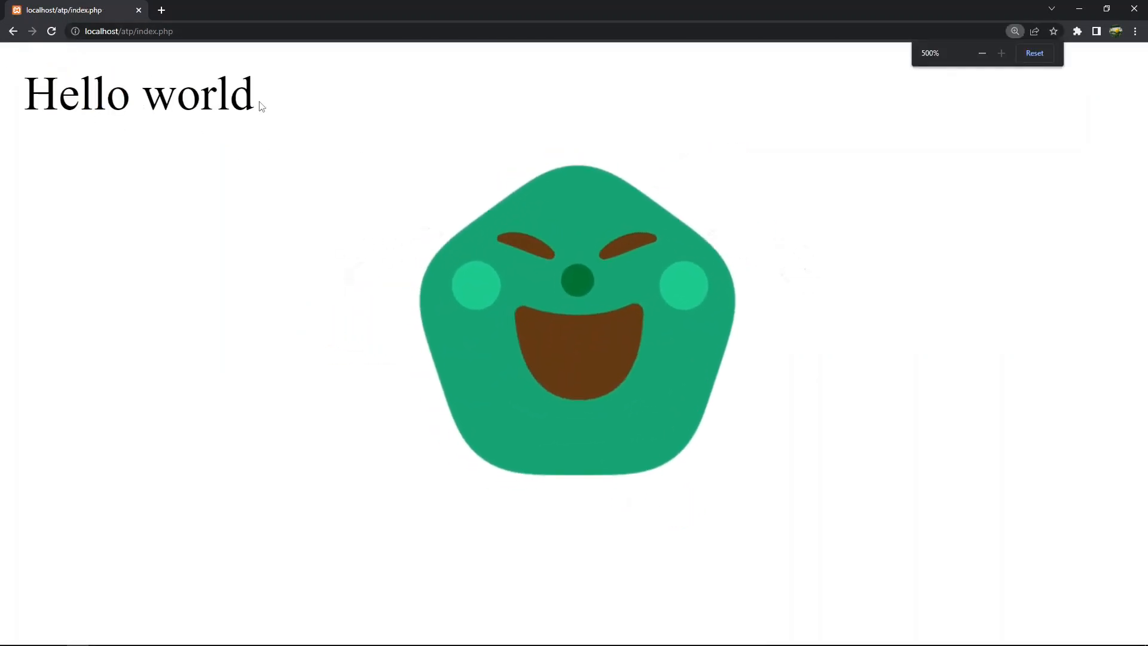
left_click_drag(259, 102, 5, 76)
left_click(228, 137)
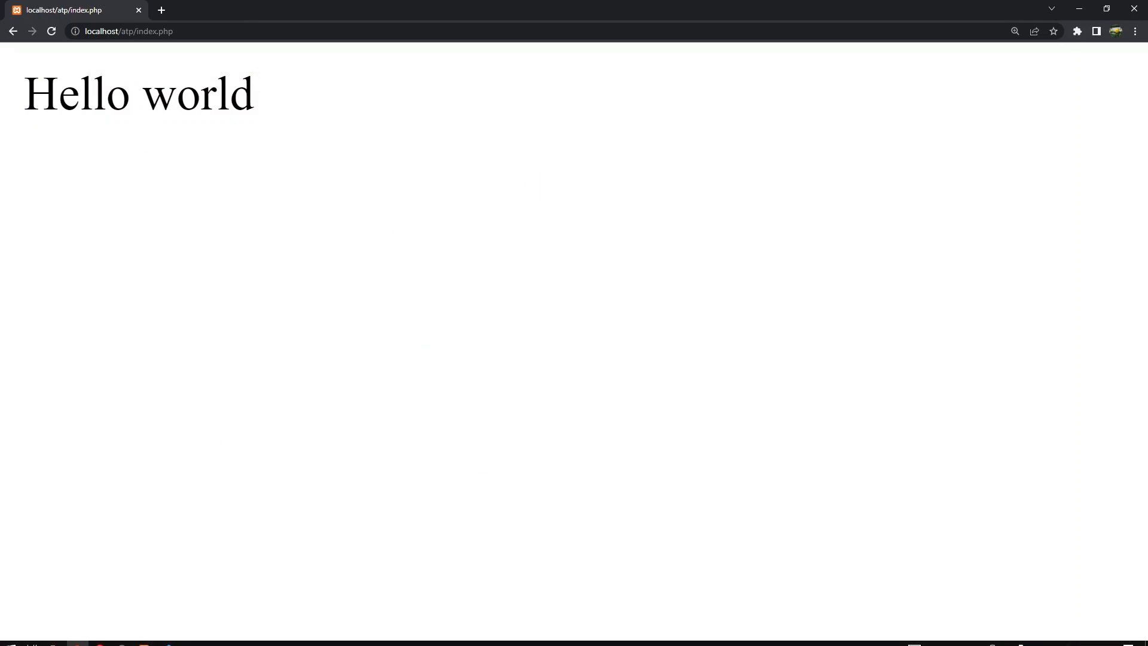
left_click(145, 637)
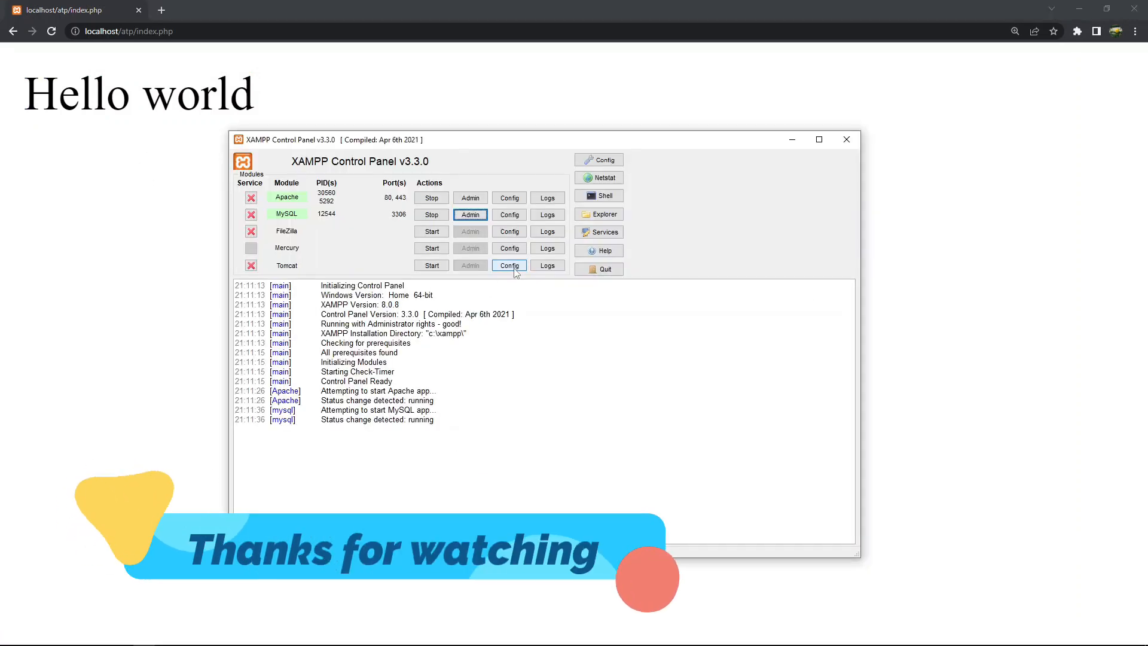